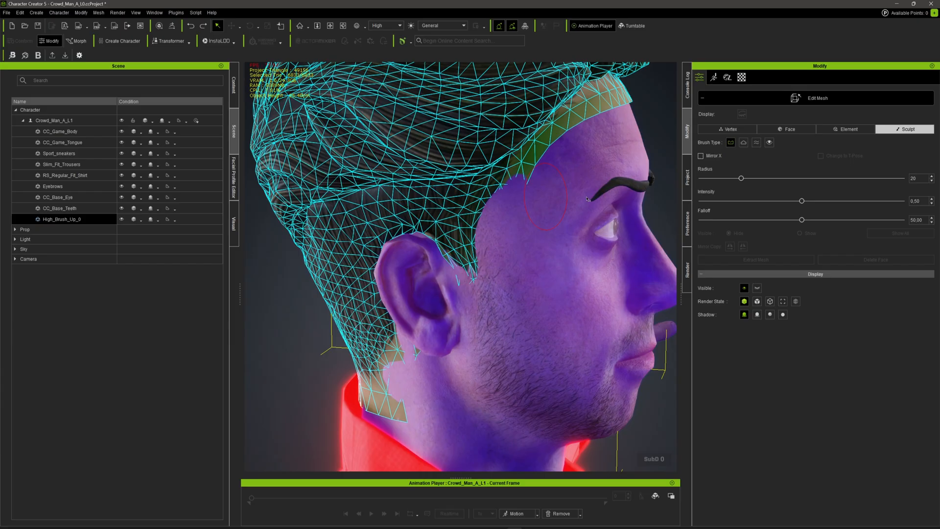
mouse_move(588, 198)
right_down()
mouse_move(550, 172)
mouse_move(434, 204)
mouse_move(333, 209)
right_up()
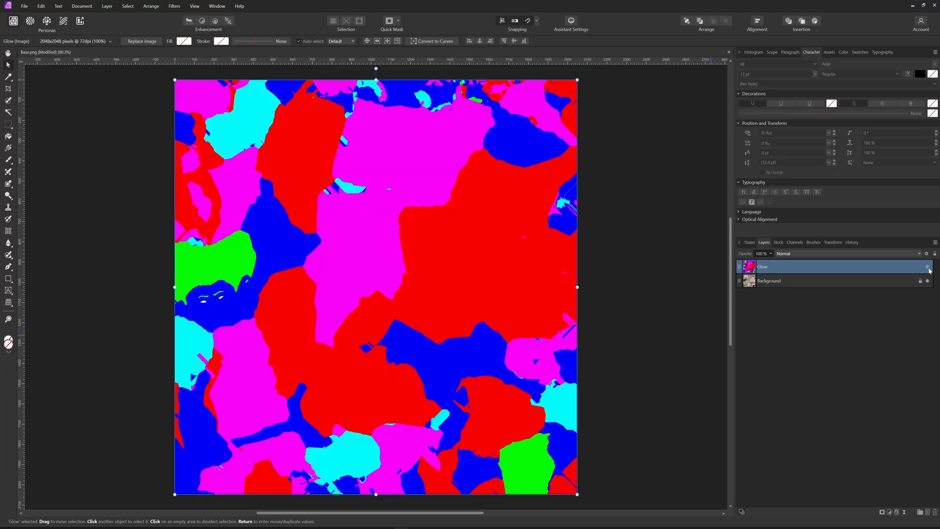
click(928, 267)
ctrl+scroll(178, 291, up, 5)
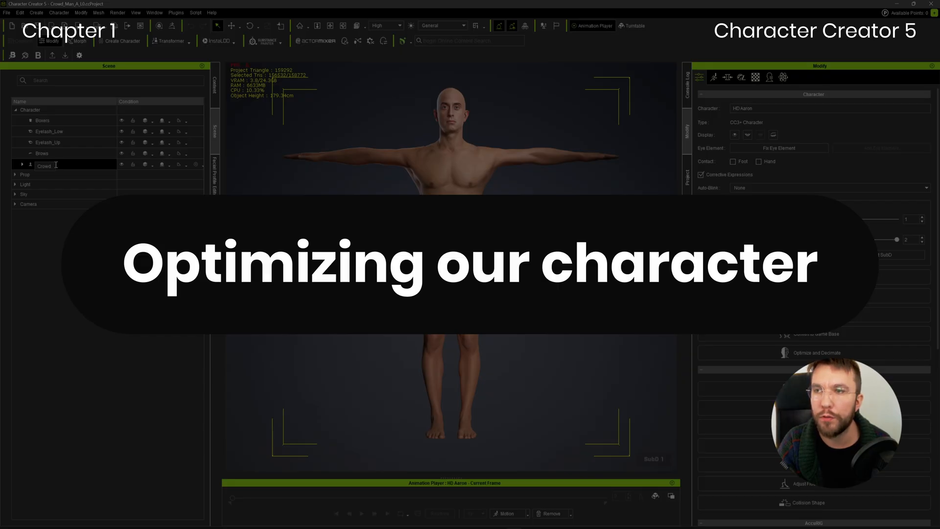
Rename the character as Crowd_Man_A_L0 and save the project.
text(_Man_A)
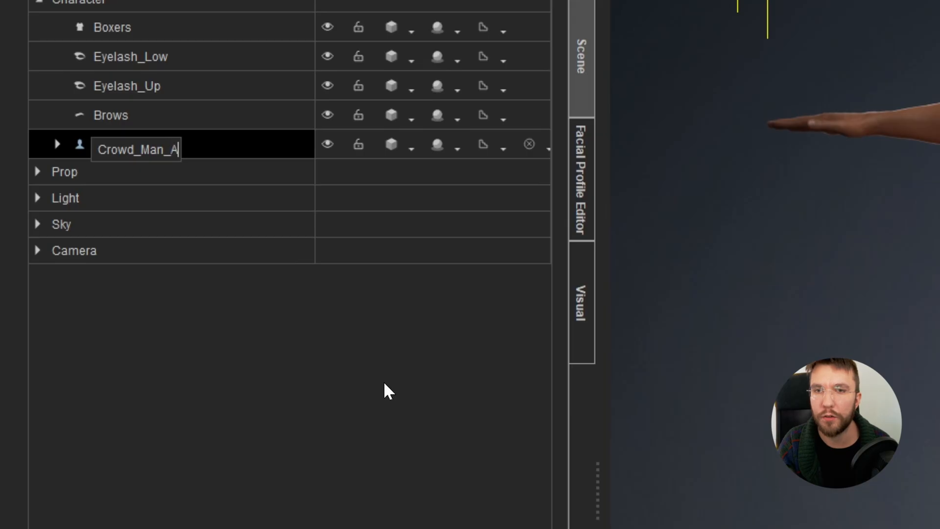
text(_L)
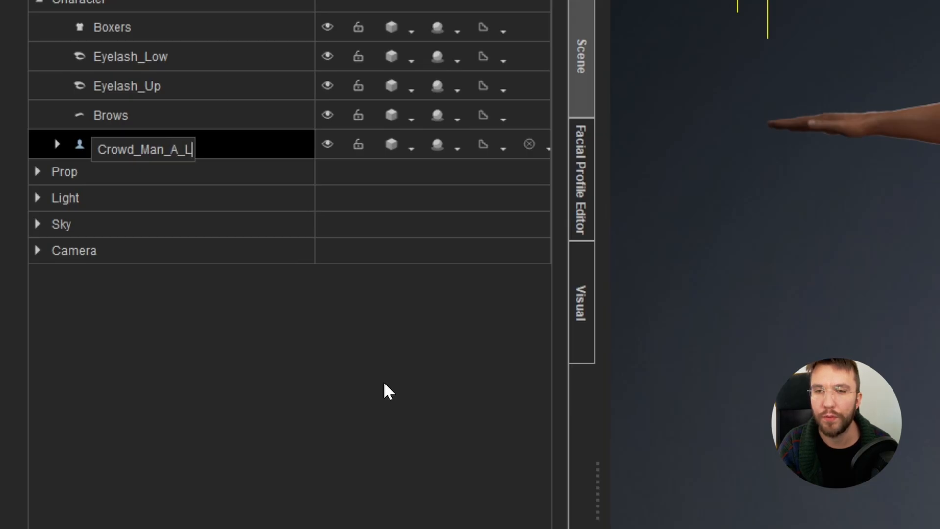
text(0)
key(Return)
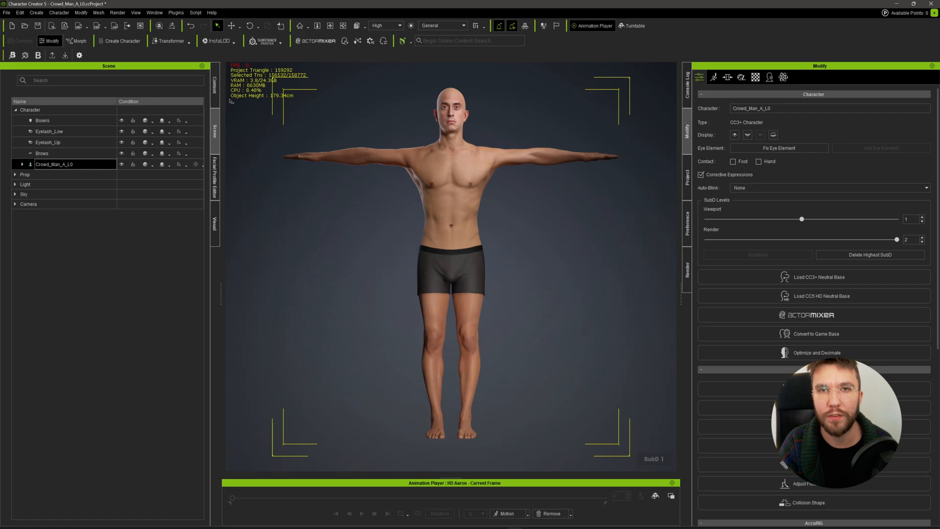
click(324, 234)
key(ctrl+s)
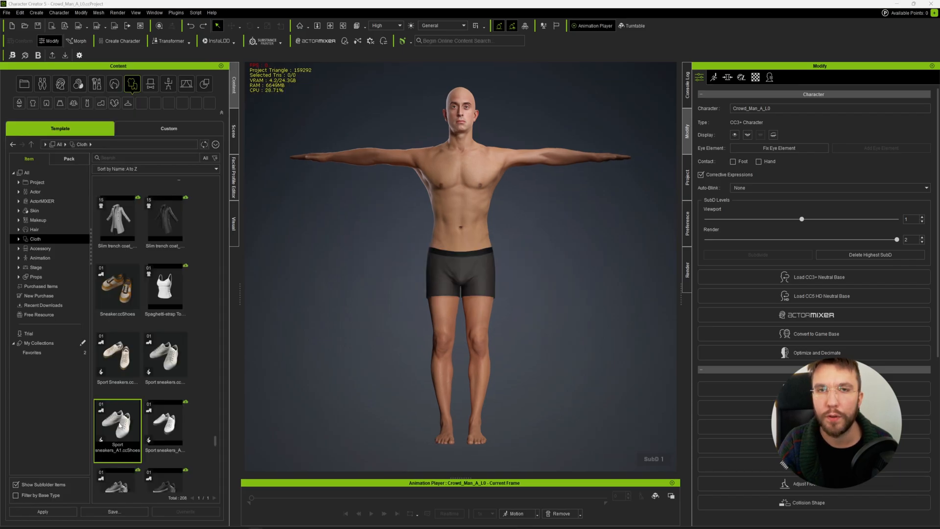
Dress the character in the sport sneakers, slim fit trousers and RS Regular Fit Shirt, and remove the Boxers.
scroll(158, 315, up, 5)
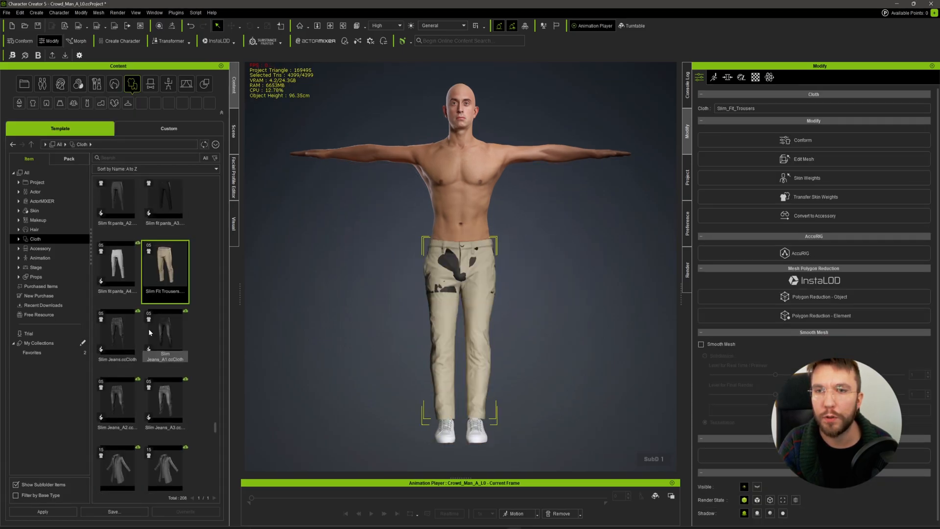
double_click(176, 288)
click(234, 132)
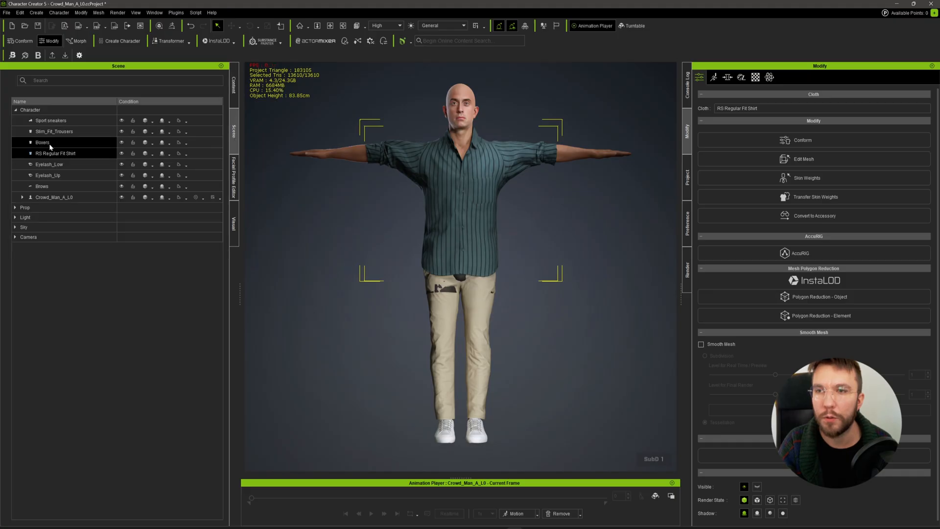
click(54, 186)
mouse_move(401, 299)
right_down()
mouse_move(316, 299)
mouse_move(392, 300)
right_up()
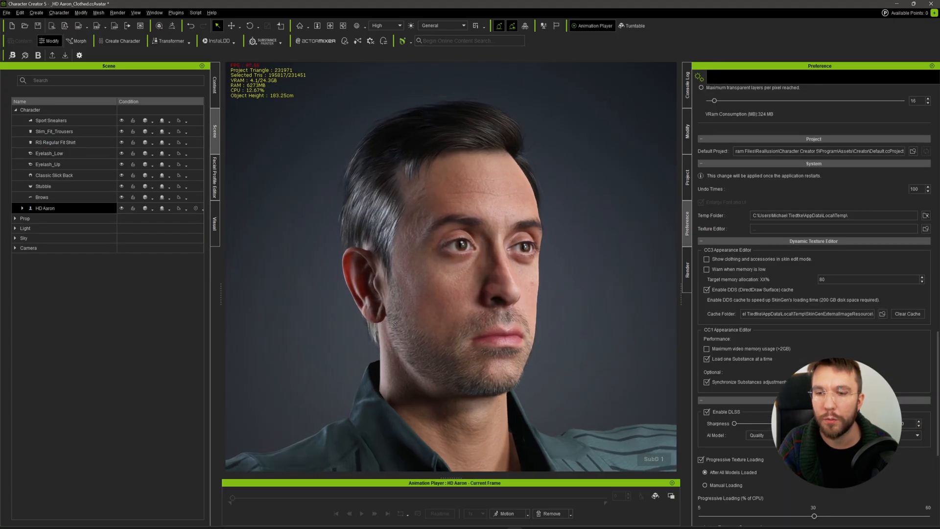
right_drag(395, 324, 346, 336)
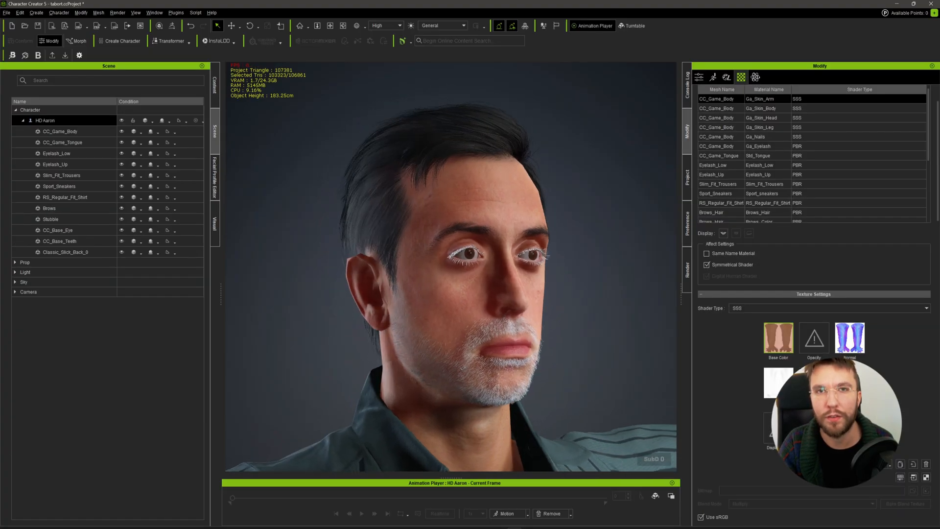
right_drag(458, 371, 321, 362)
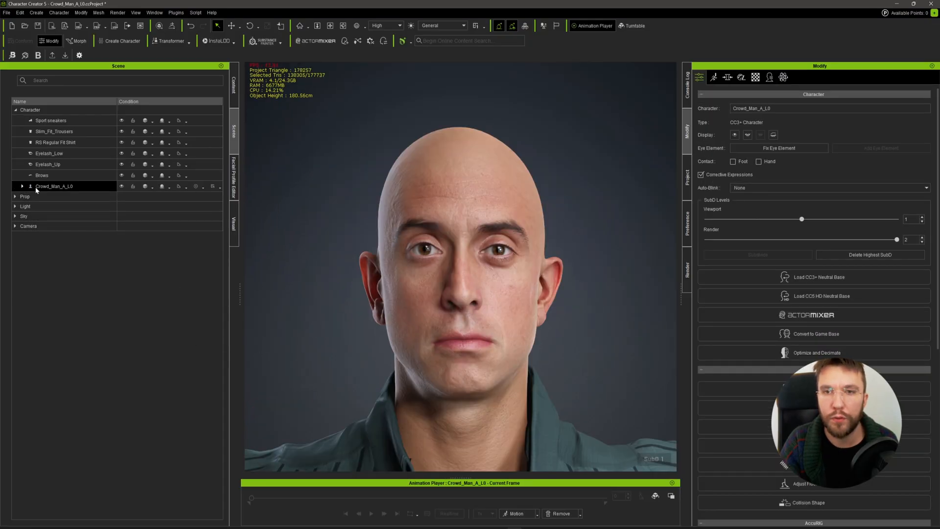
Delete the Brows, Eyelash_Up and Eyelash_Low objects from the character.
click(42, 176)
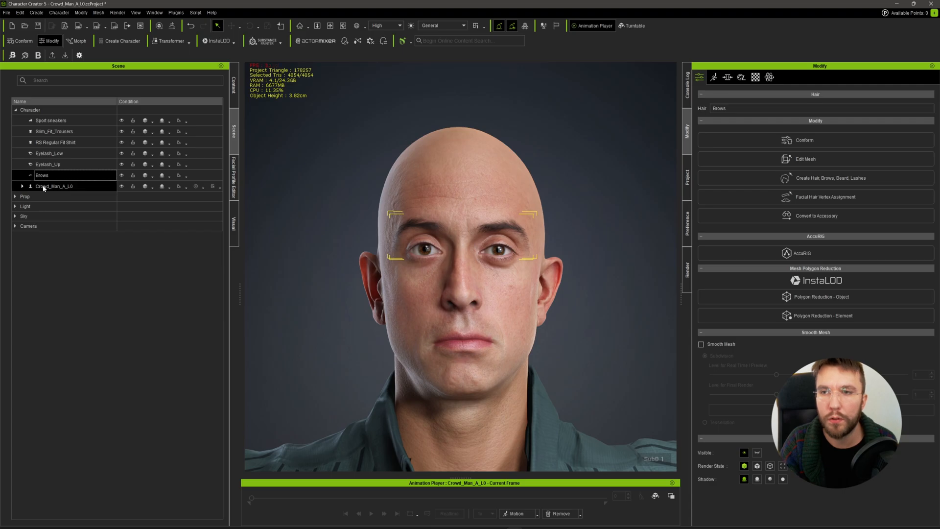
key(Delete)
click(47, 165)
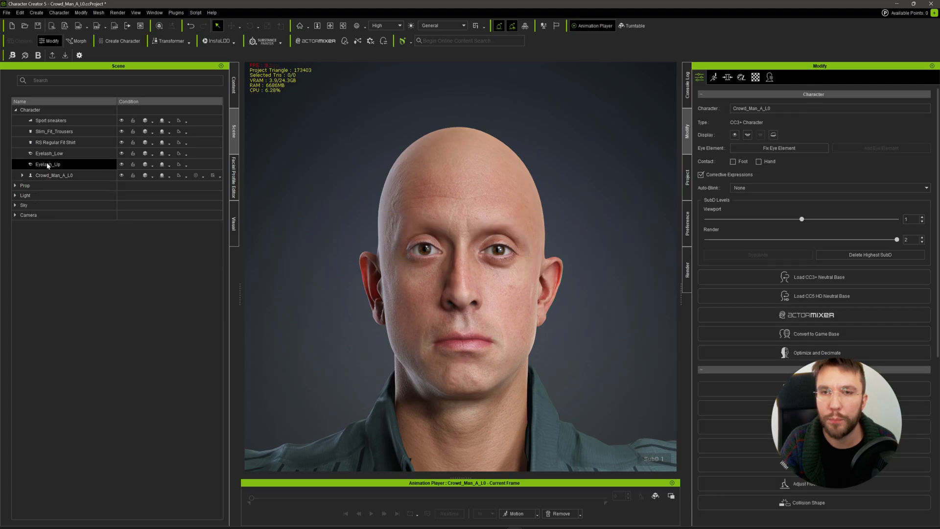
key(Delete)
click(48, 165)
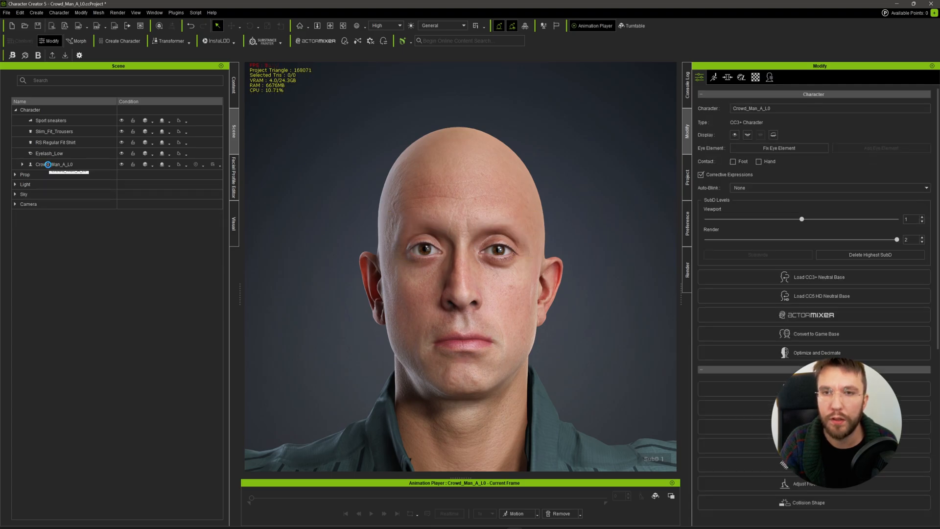
click(47, 155)
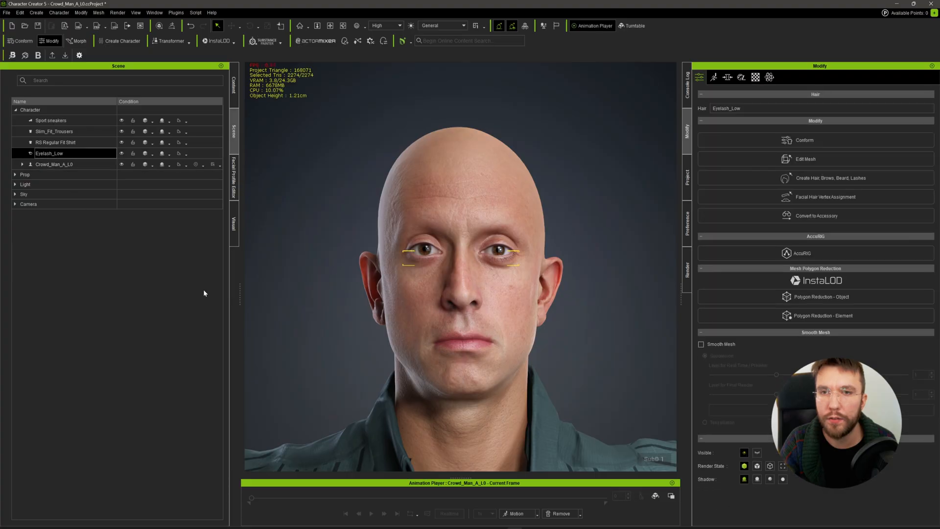
key(Delete)
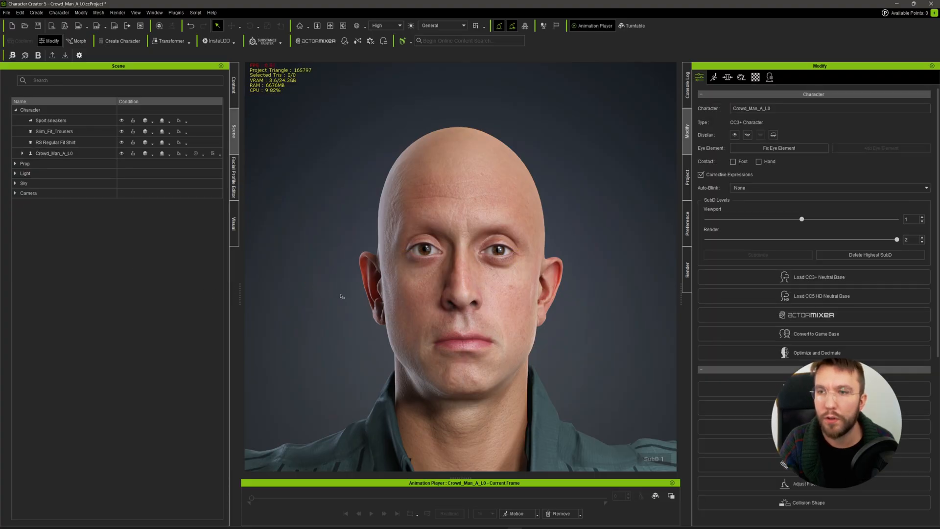
Start mesh editing on CC_Base_Body and hide the built-in eyelash elements around both eyes.
right_drag(342, 296, 358, 296)
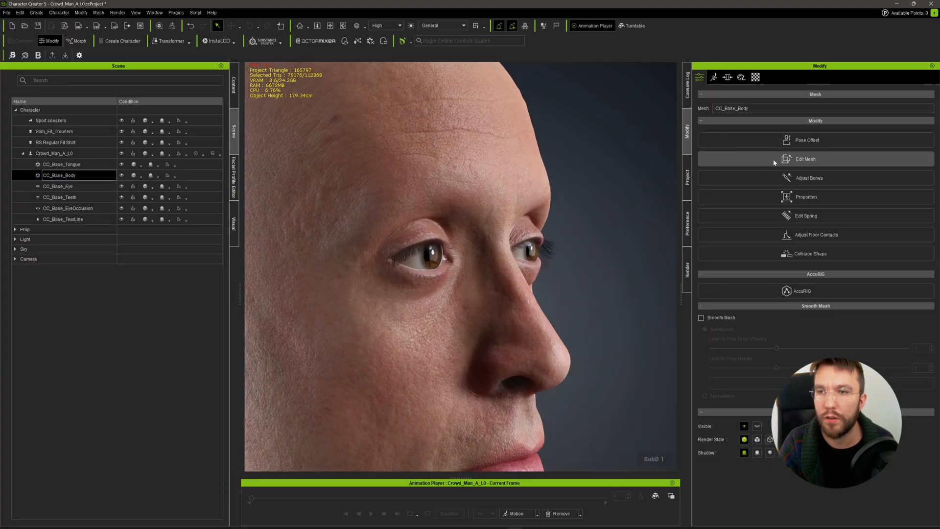
click(713, 160)
scroll(508, 284, up, 2)
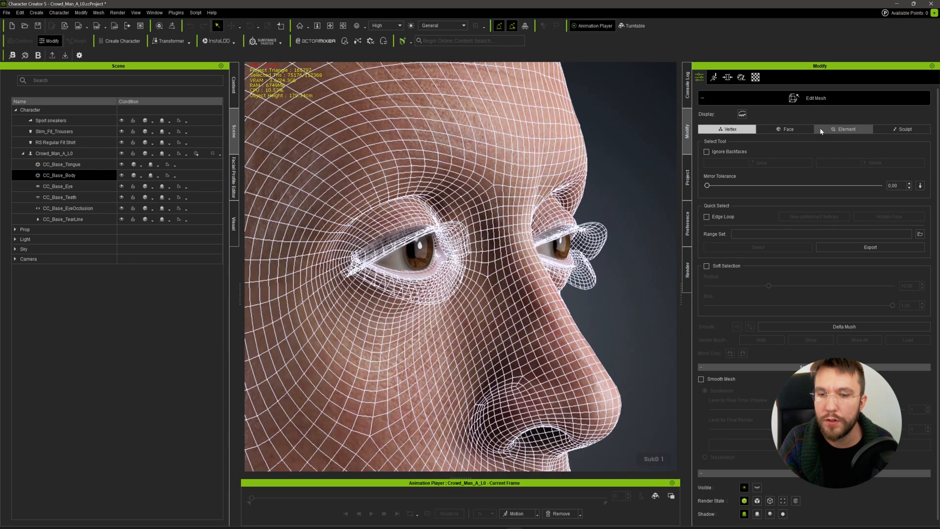
click(783, 131)
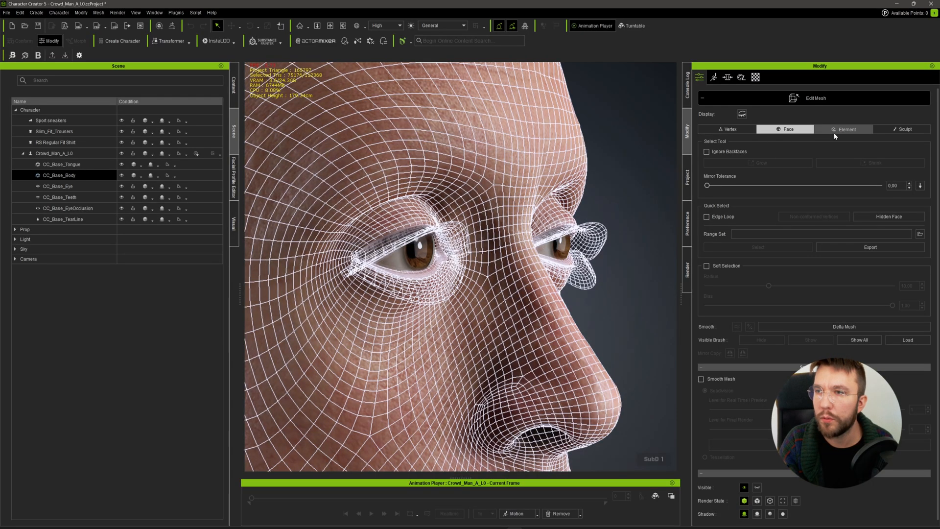
click(824, 132)
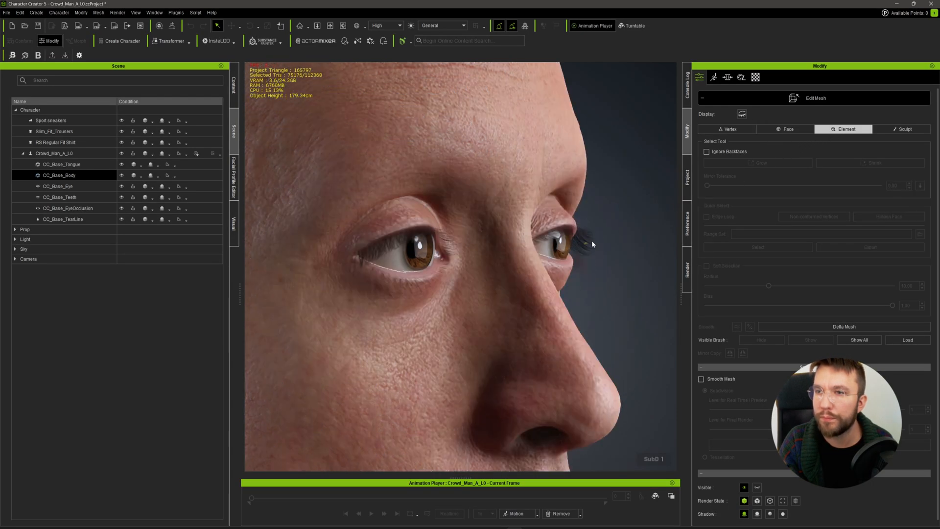
click(592, 240)
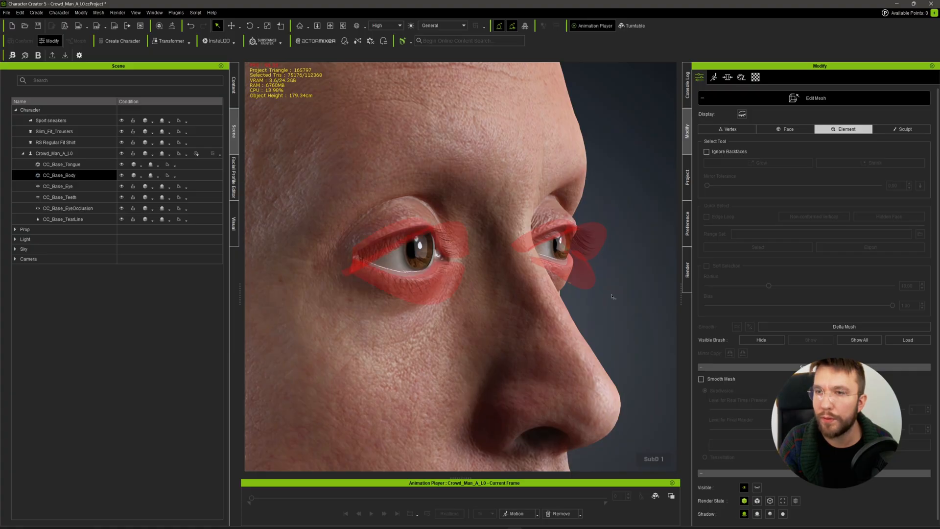
click(765, 341)
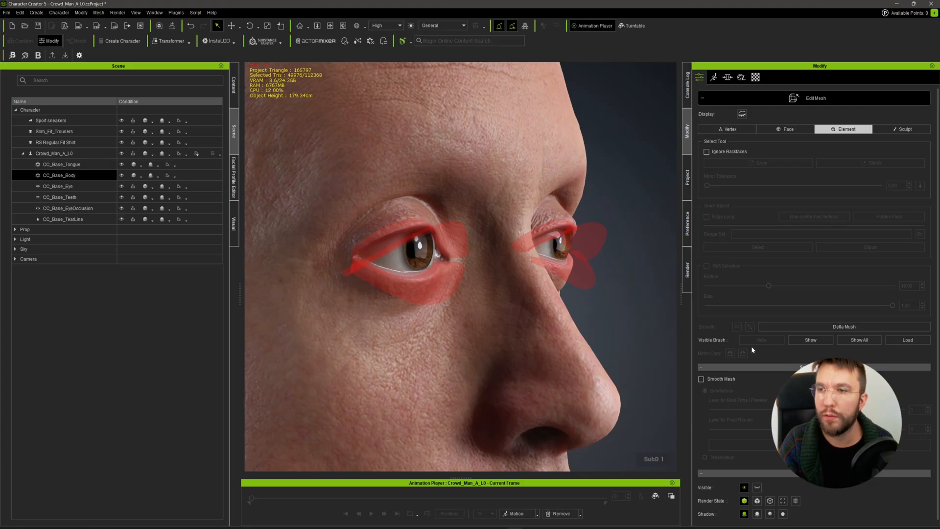
Move the hidden eyelash elements backwards into the head, away from the eyes, and check the mesh in Face mode.
key(w)
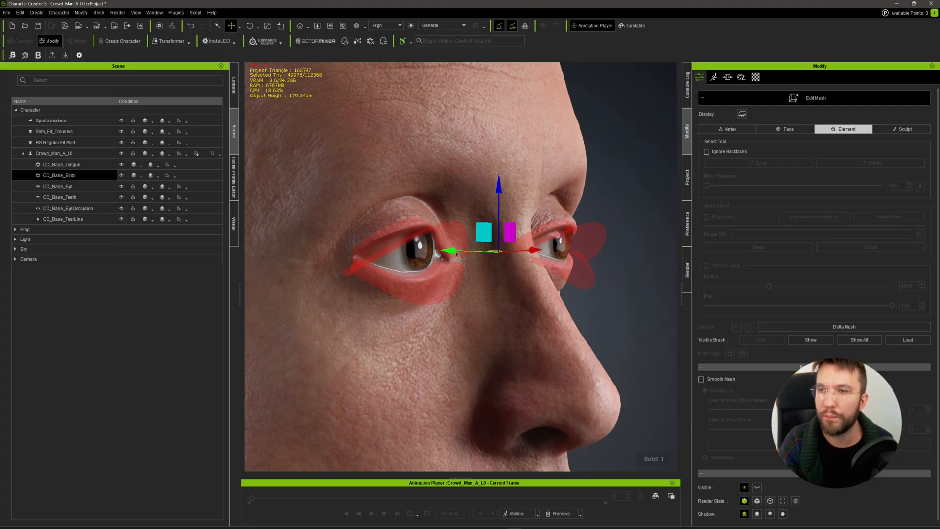
drag(455, 254, 341, 256)
right_drag(341, 255, 407, 294)
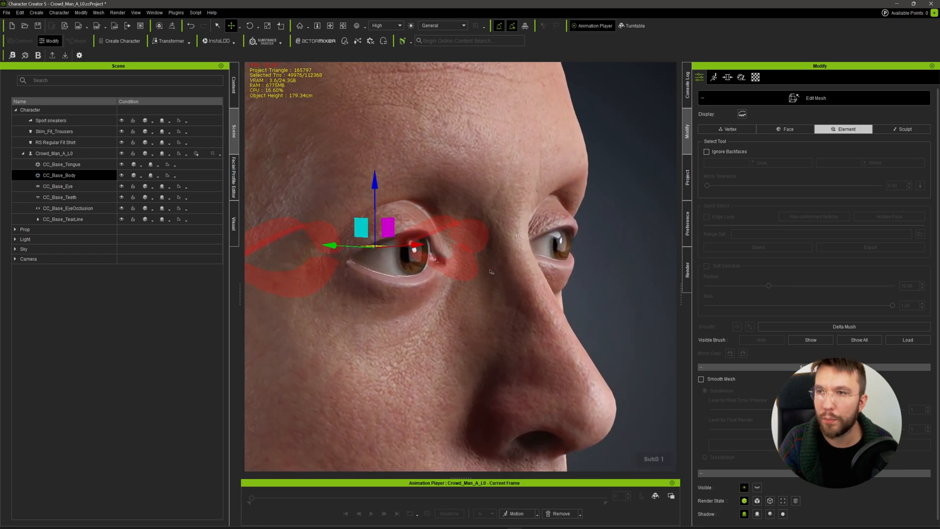
click(788, 130)
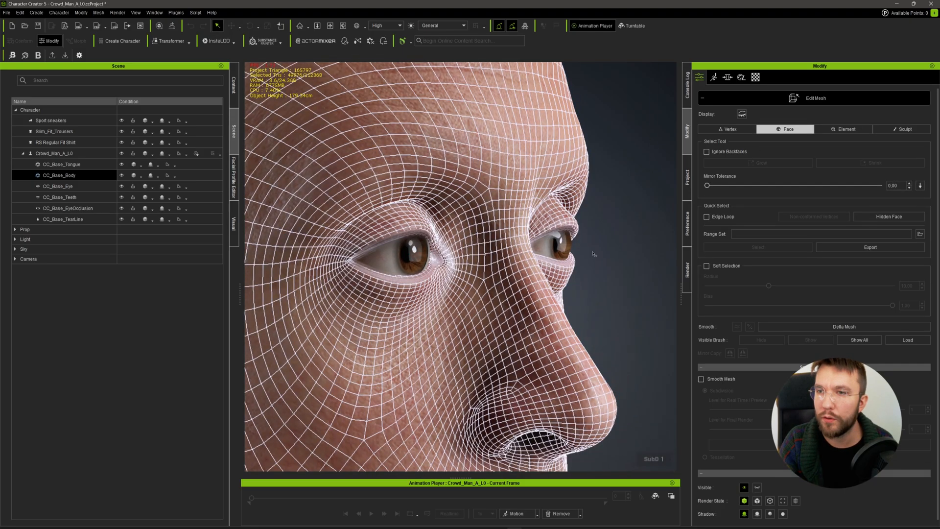
right_drag(593, 254, 480, 275)
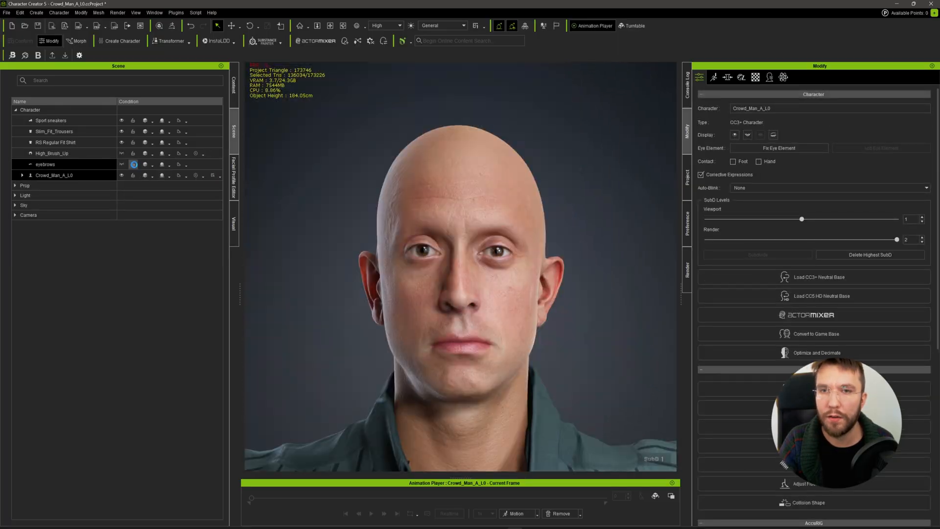
Make the eyebrows and the High_Brush_Up hair visible on the character.
click(122, 165)
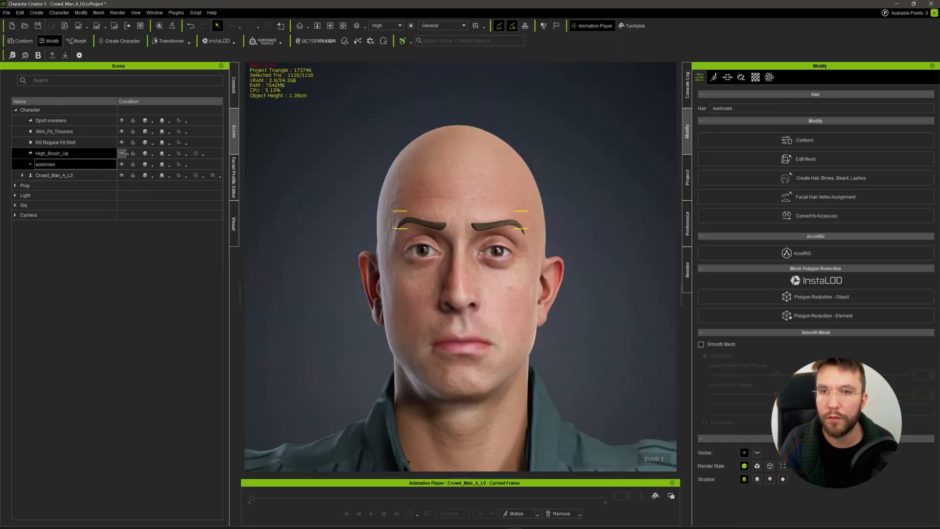
click(123, 154)
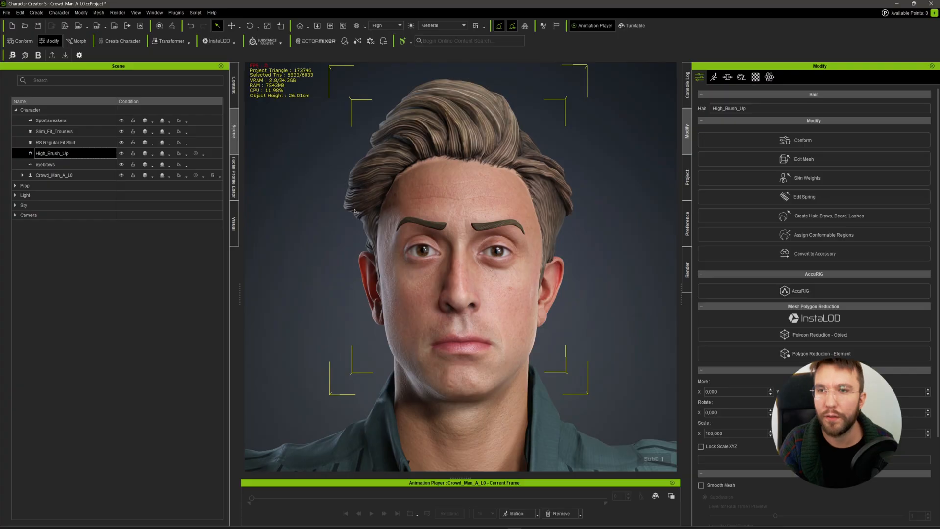
right_drag(350, 236, 553, 279)
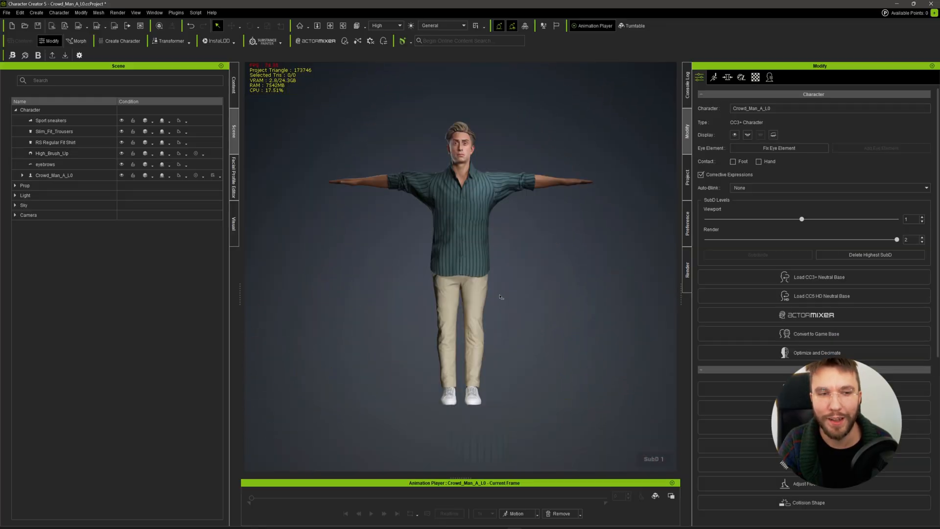
scroll(499, 293, up, 4)
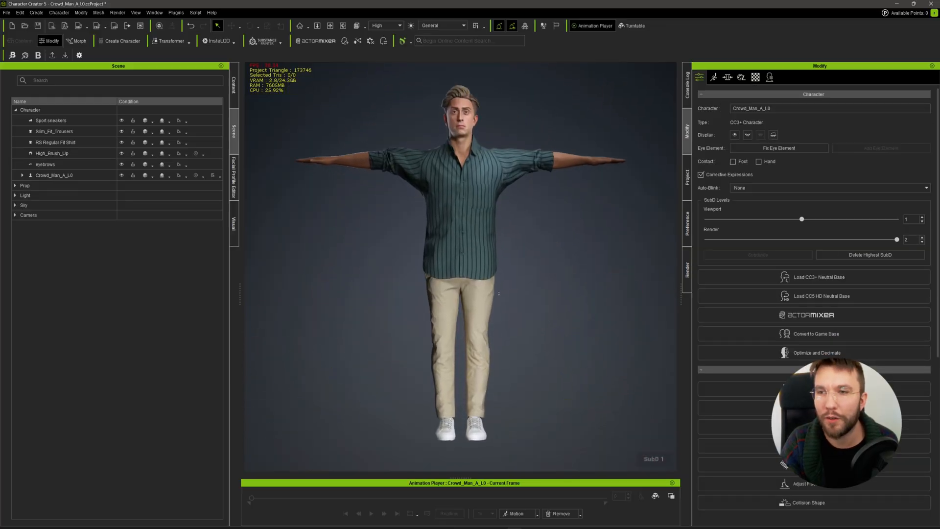
Adjust the eyebrows' base colour texture to hue -5, saturation 32 and brightness -11.
key(j)
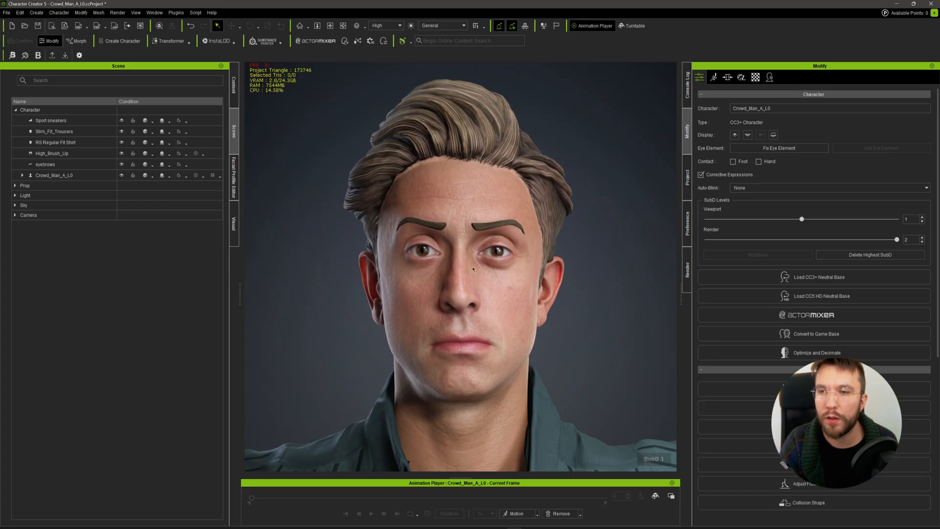
click(497, 226)
click(755, 77)
click(899, 374)
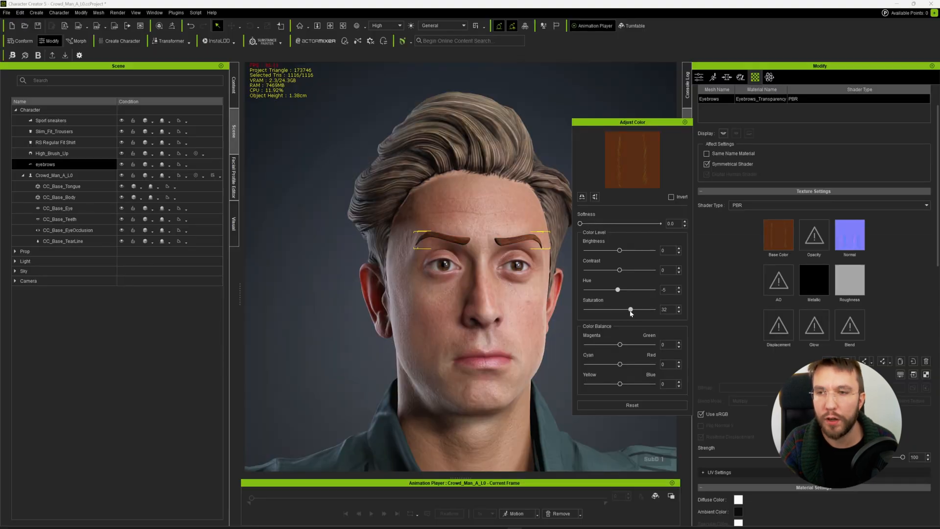
drag(620, 252, 618, 252)
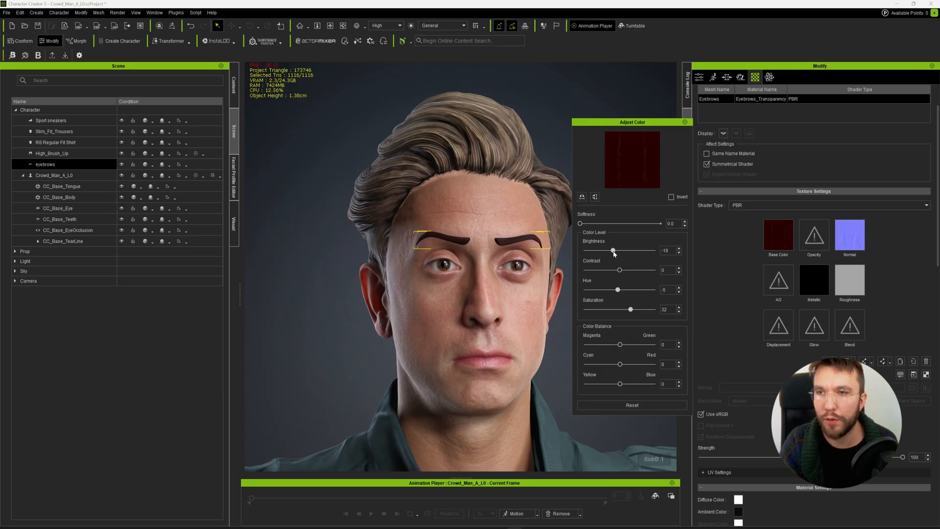
drag(616, 253, 618, 253)
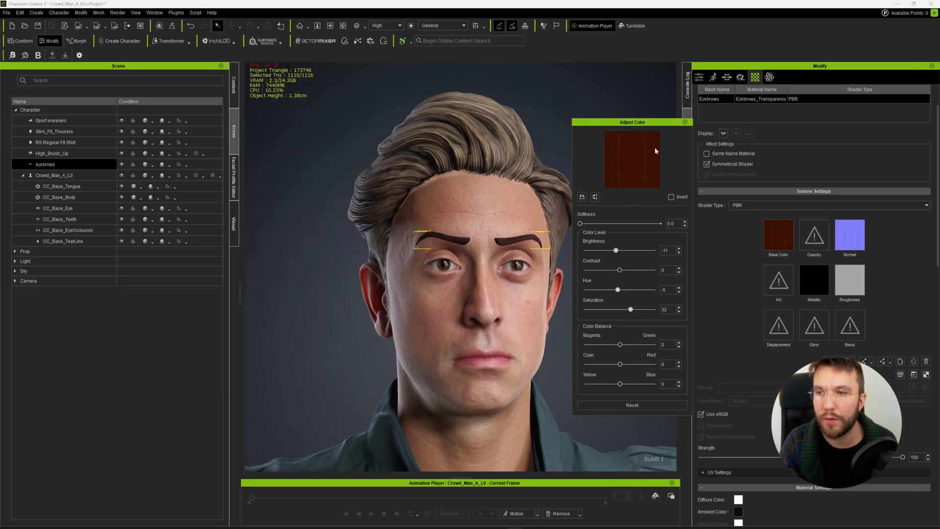
click(685, 122)
Darken the High_Brush_Up hair by setting its base colour brightness to -18, and fine-tune the hue slightly.
click(474, 156)
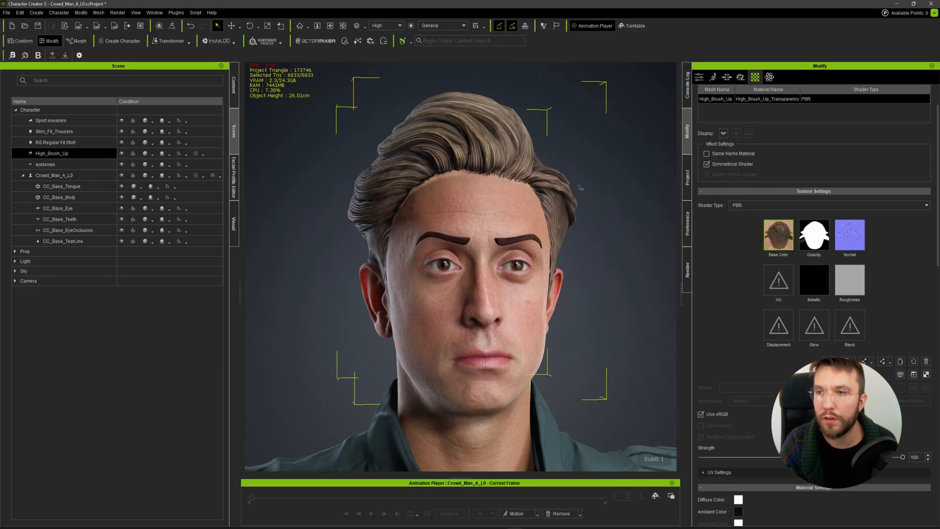
click(901, 375)
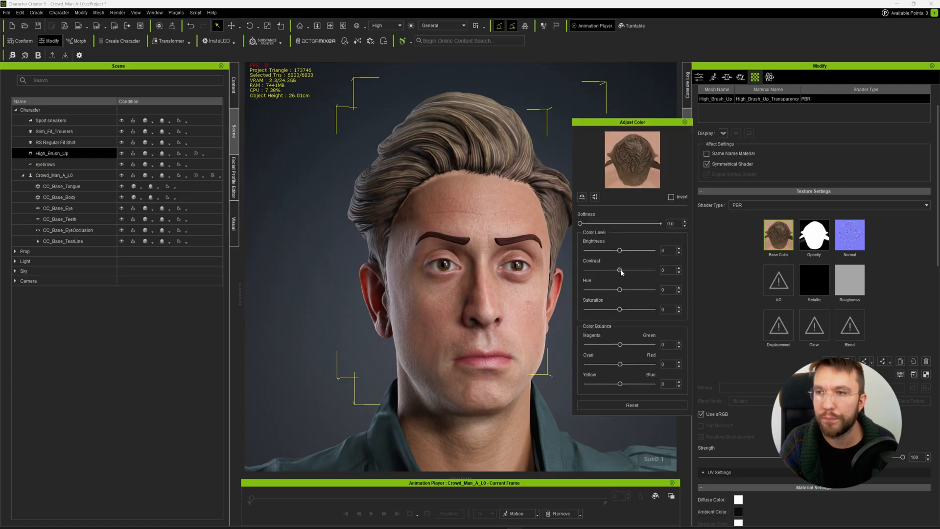
drag(632, 126, 731, 142)
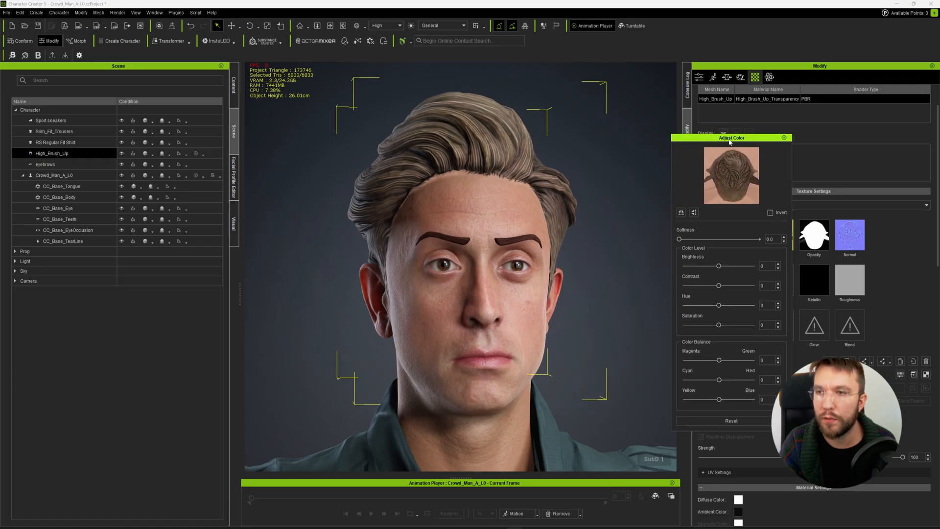
drag(719, 270, 714, 269)
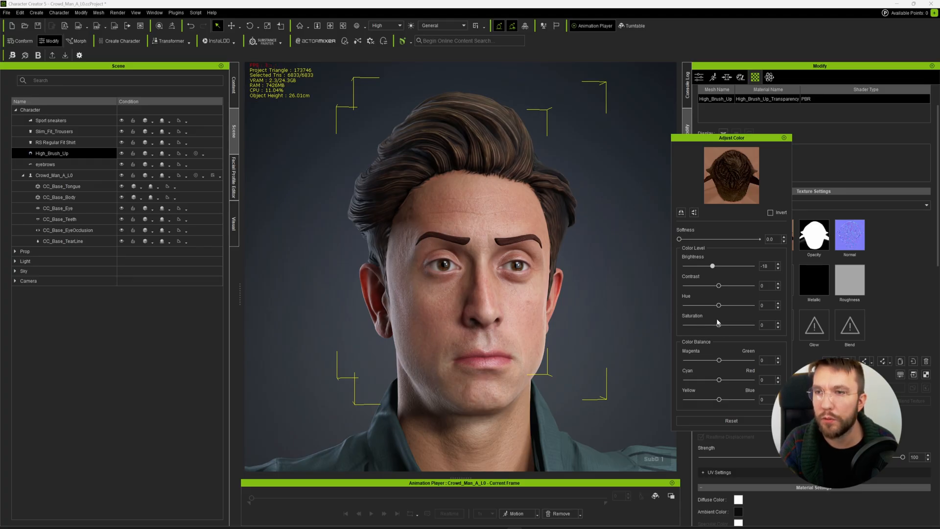
drag(719, 307, 718, 307)
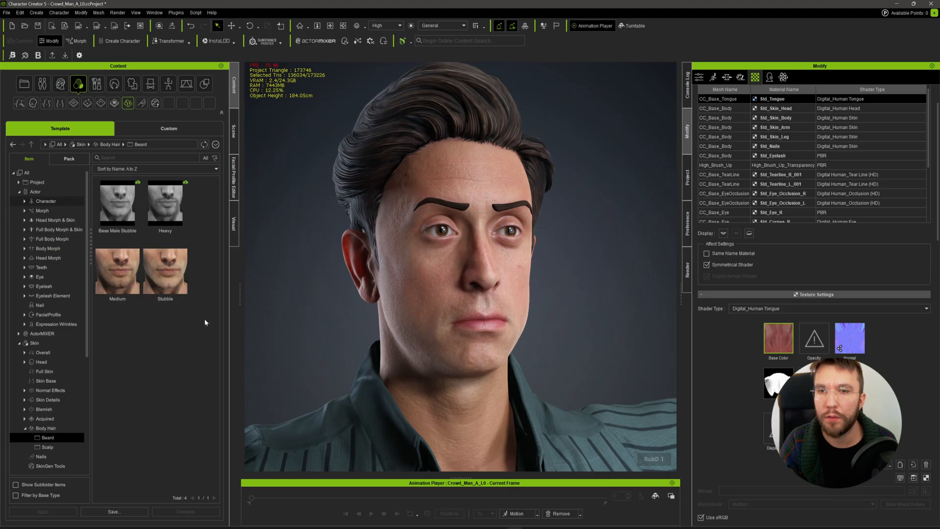
Apply the Medium beard to the character's skin and deactivate the skin editor.
drag(118, 272, 361, 298)
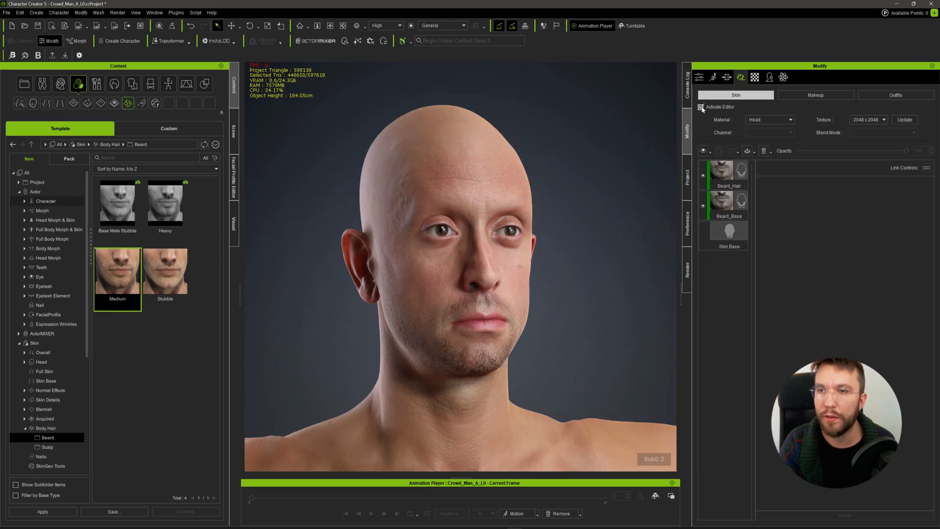
click(701, 107)
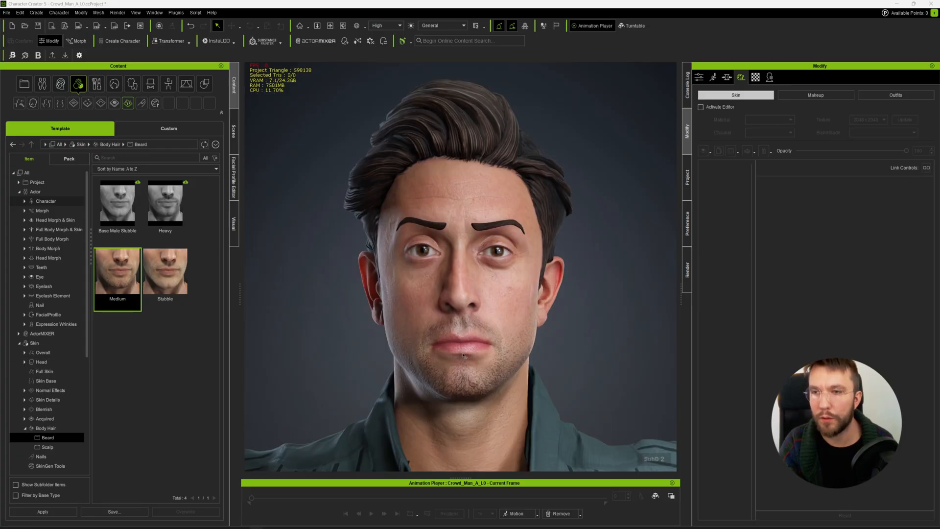
right_drag(464, 356, 500, 355)
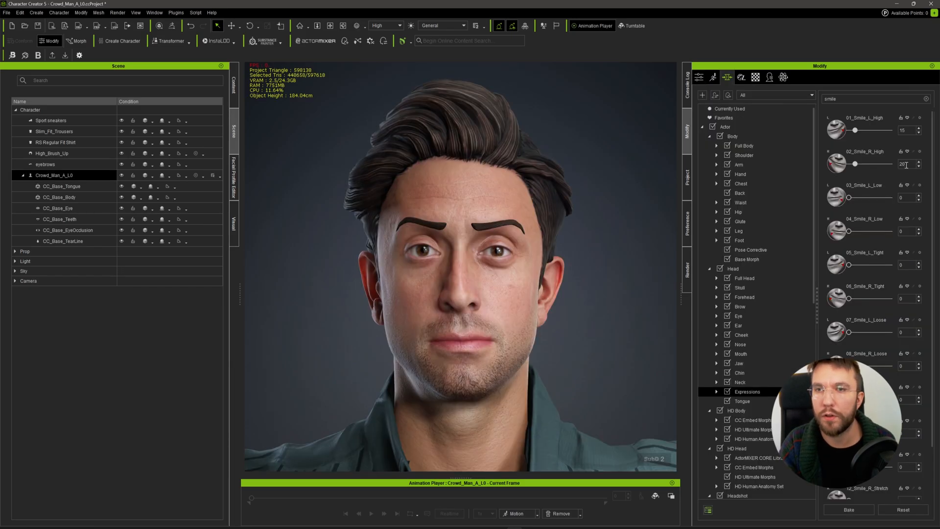
Set the 01_Smile_L_High and 02_Smile_R_High expression morphs to 20.
key(Return)
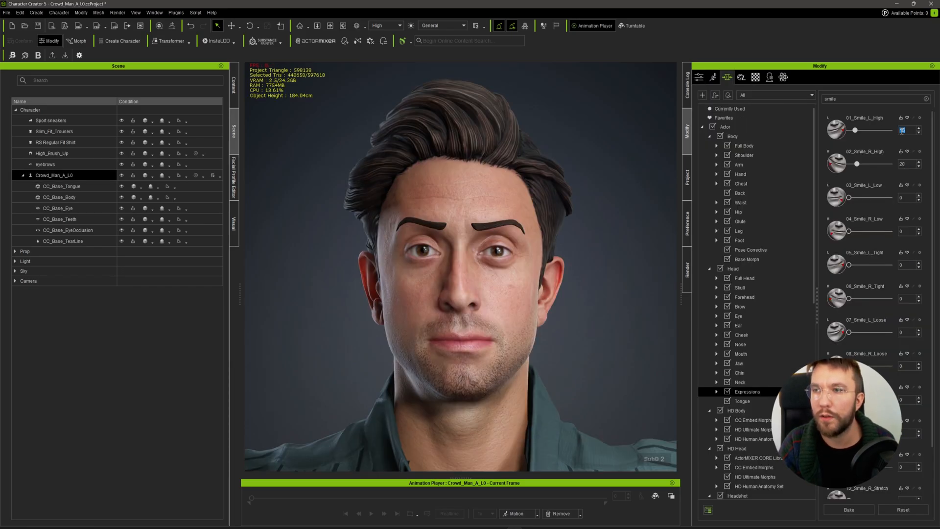
text(20)
key(Return)
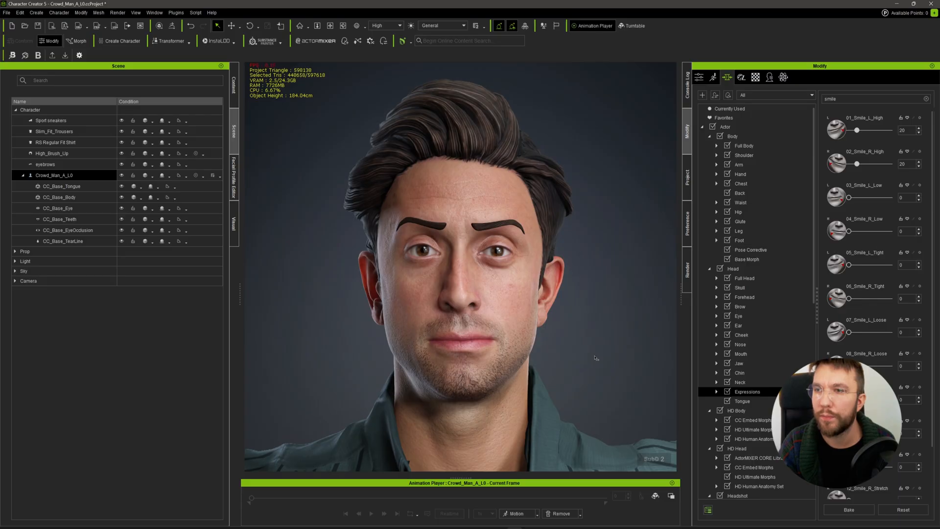
click(845, 509)
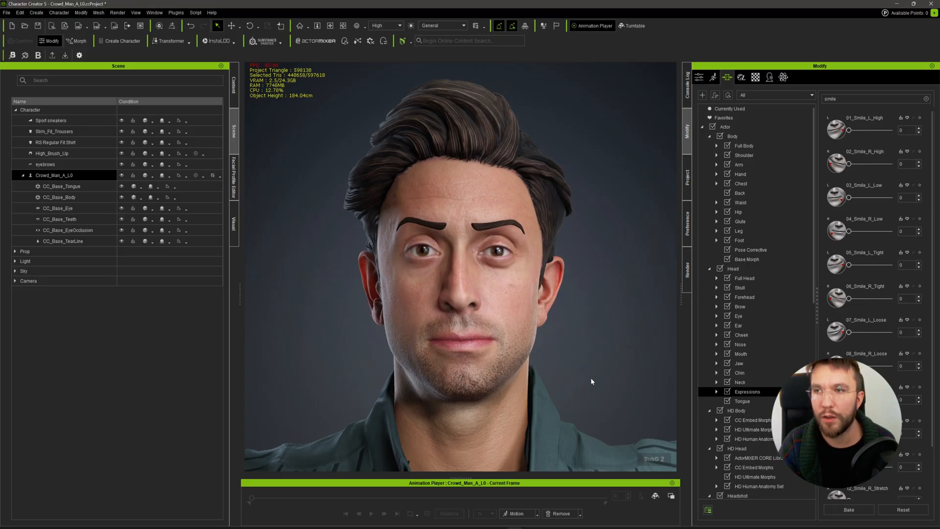
Start Optimize and Decimate for Crowd_Man_A_L0 and choose the actorBUILD preset.
click(574, 378)
key(Home)
alt+right_drag(526, 342, 525, 342)
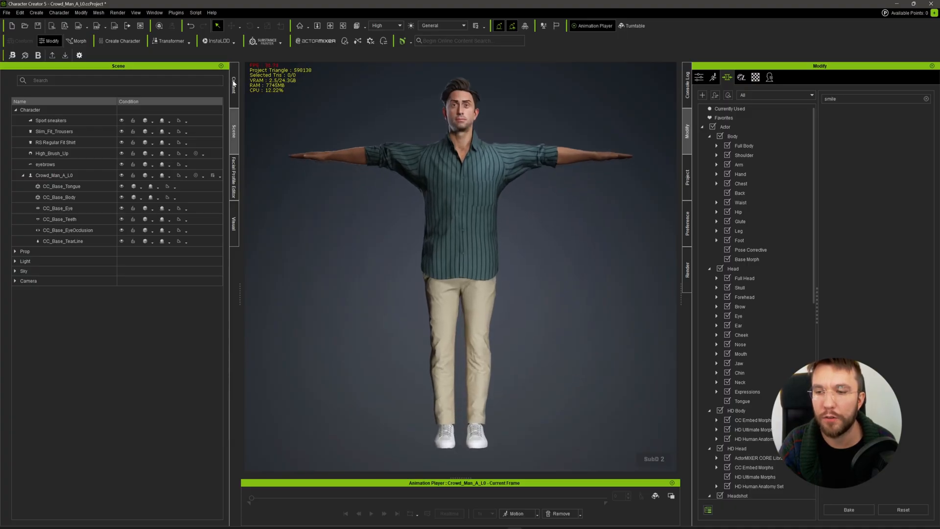
click(233, 83)
click(700, 77)
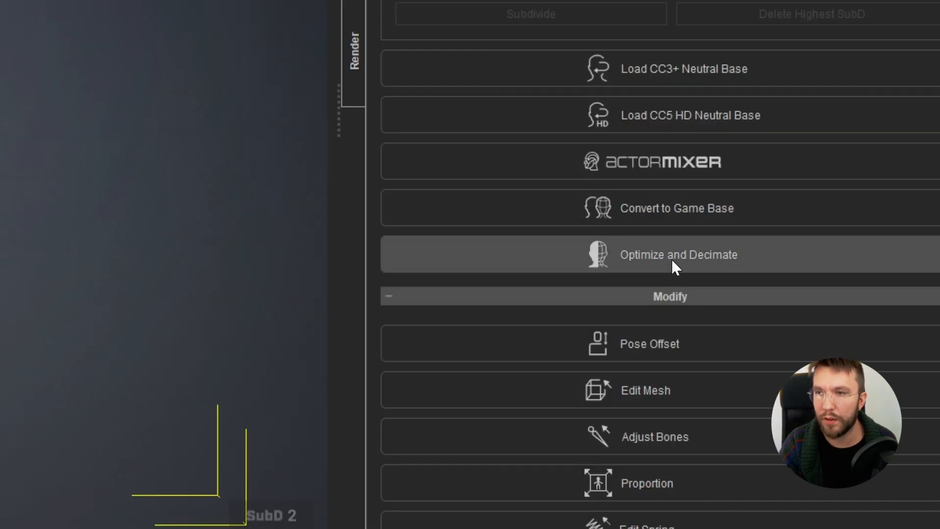
click(672, 261)
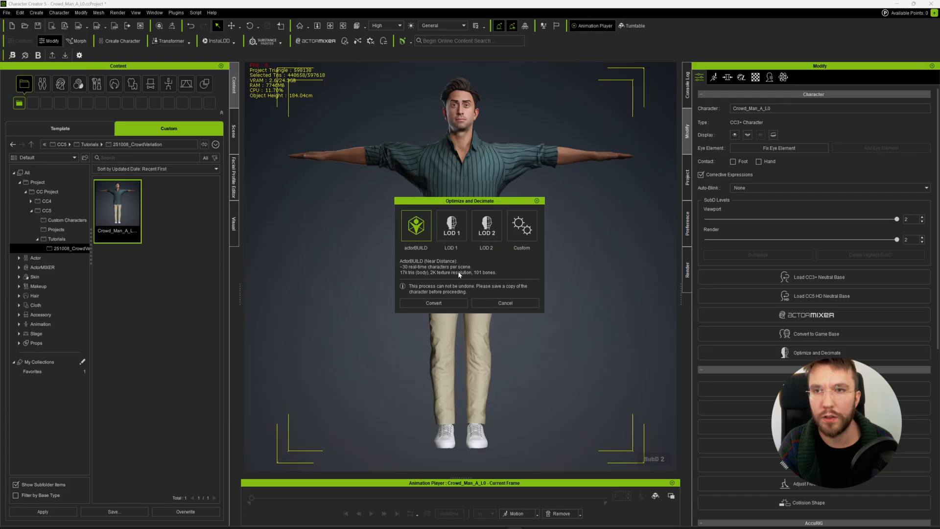
click(450, 230)
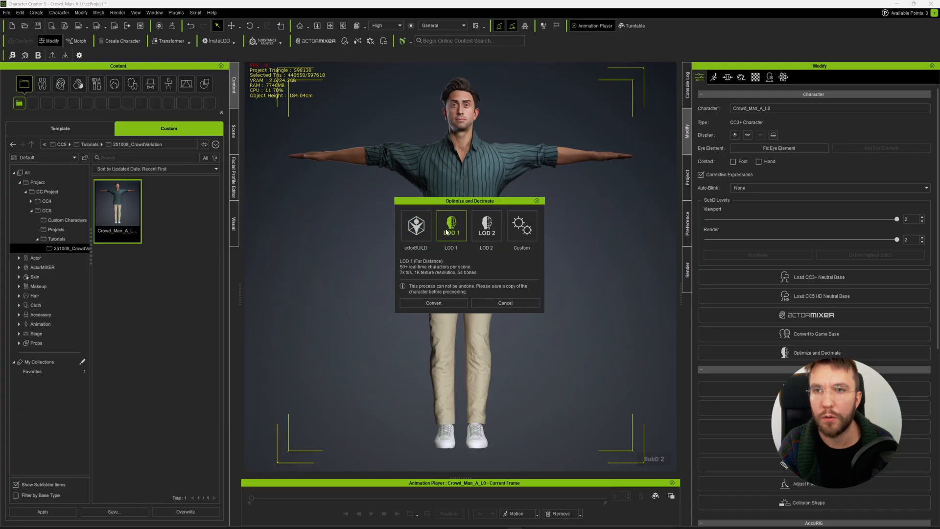
click(422, 230)
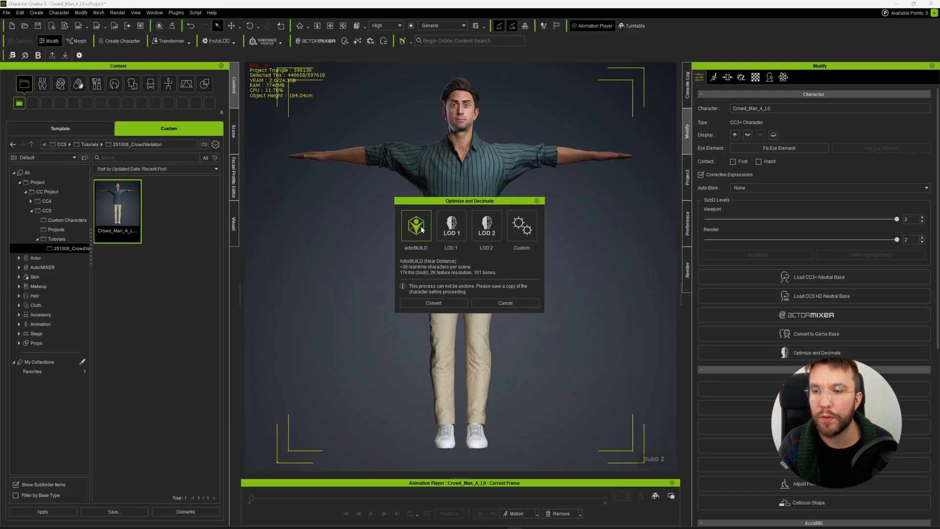
Convert the character with its hair as Part of Body Mesh, accepting the skin-weight override.
click(438, 304)
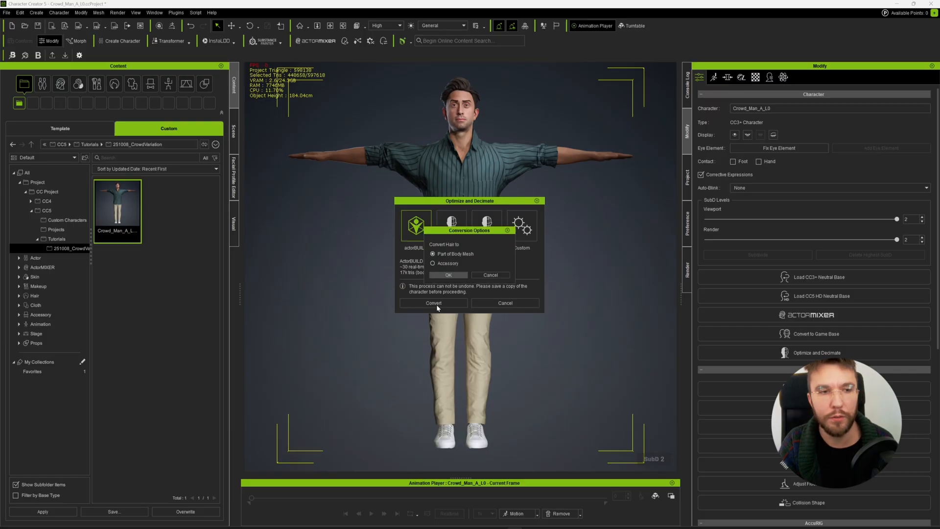
click(448, 274)
click(411, 289)
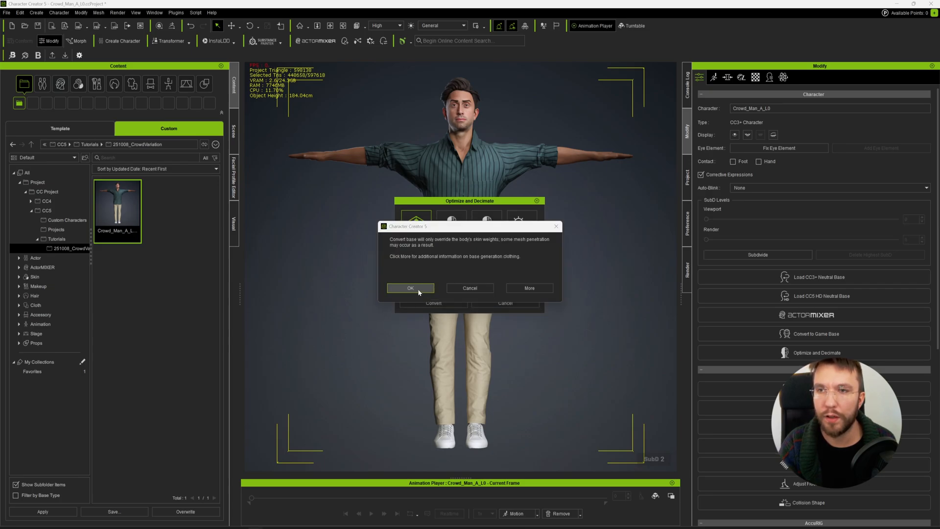
click(410, 288)
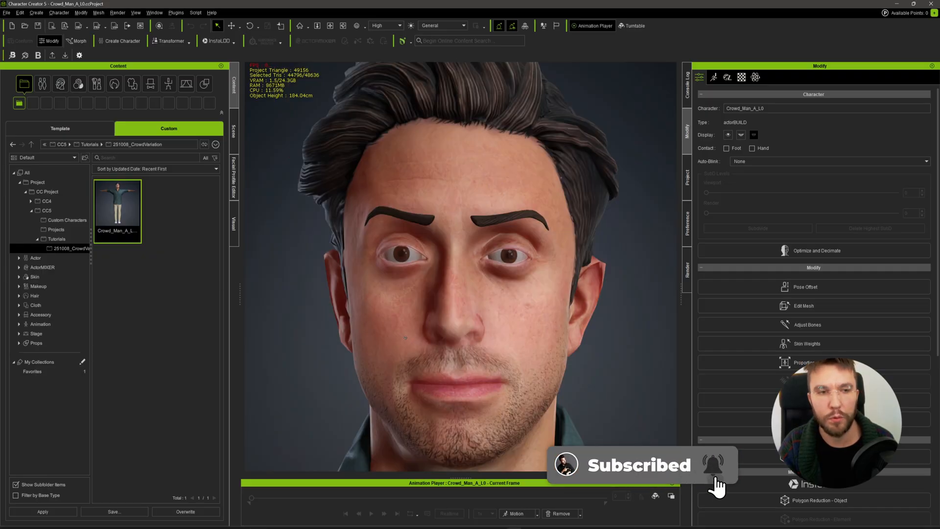
Examine the converted character's triangle statistics and inspect its head, hair and collar from several angles.
mouse_move(405, 338)
right_down()
mouse_move(477, 336)
mouse_move(402, 333)
mouse_move(414, 334)
right_up()
scroll(414, 334, down, 5)
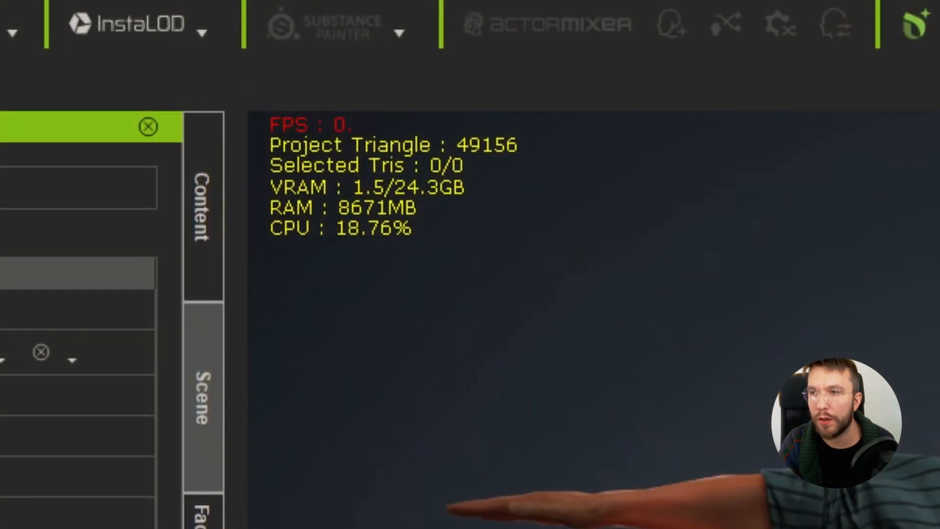
click(453, 235)
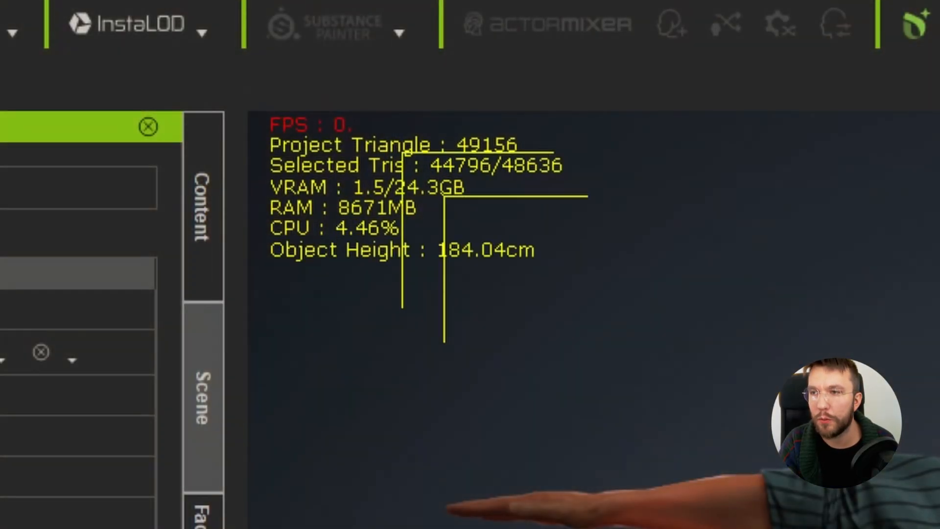
right_drag(338, 248, 426, 258)
right_drag(511, 357, 390, 404)
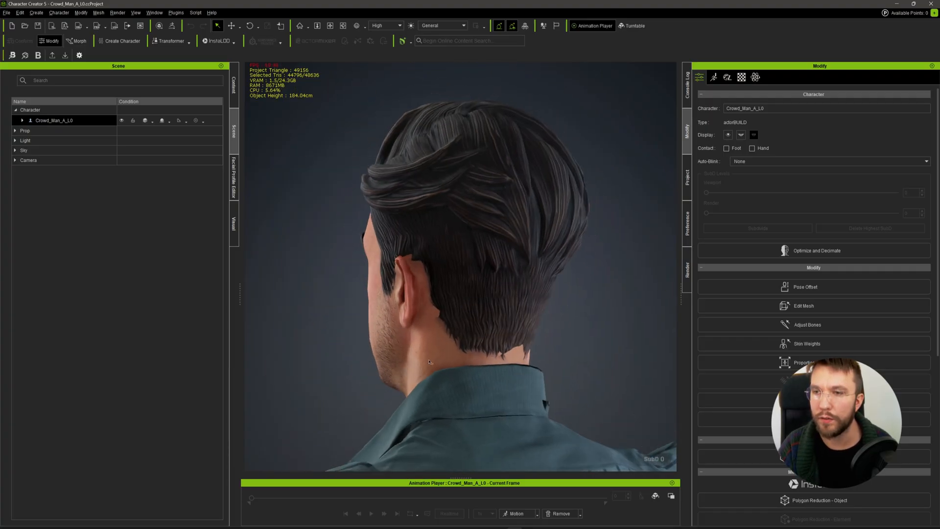
scroll(390, 404, down, 6)
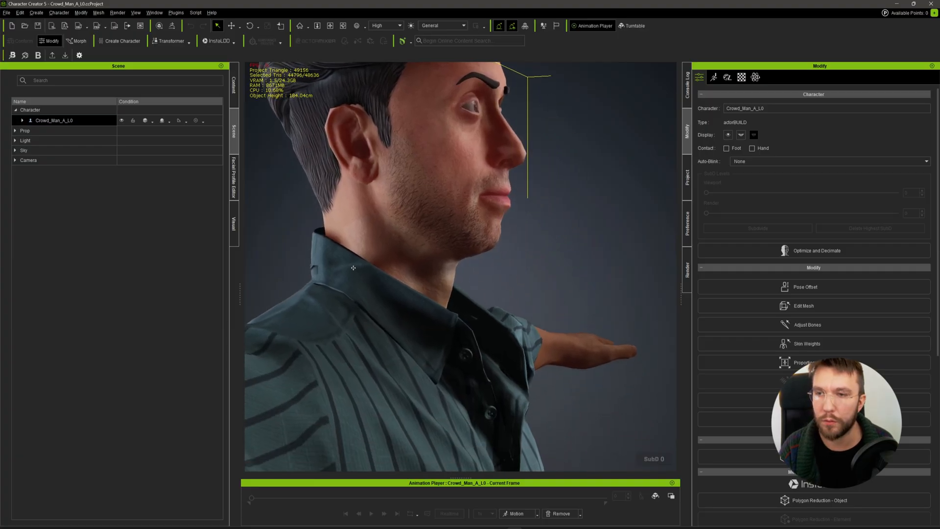
right_drag(477, 353, 456, 354)
scroll(456, 354, down, 2)
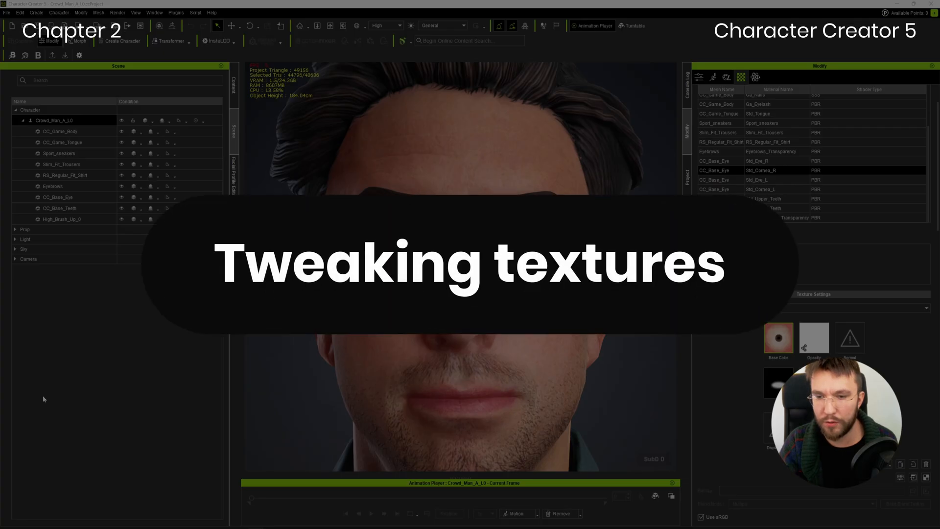
Save the base colour texture of the Std_Cornea_R material to an image file for external editing.
right_drag(528, 366, 445, 324)
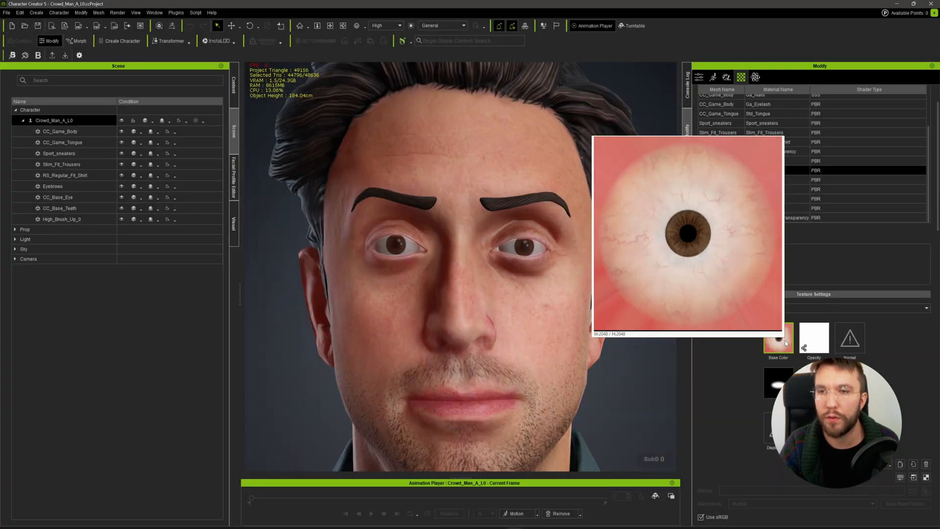
right_click(786, 342)
mouse_move(839, 347)
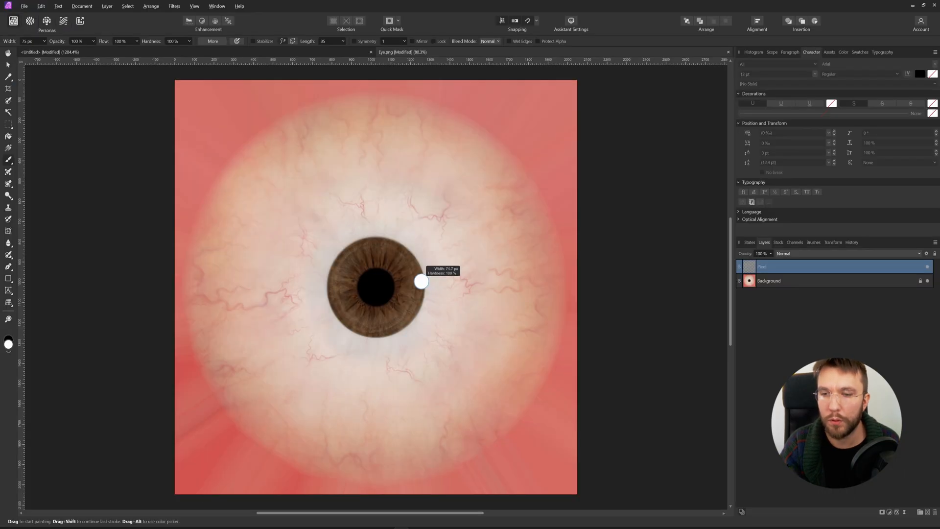
In Affinity Photo, paint a white 90 px highlight dot at the pupil's upper-right edge in Eye.png and export it as Eye2.jpg.
click(381, 276)
ctrl+alt+drag(381, 276, 384, 267)
click(391, 269)
click(390, 268)
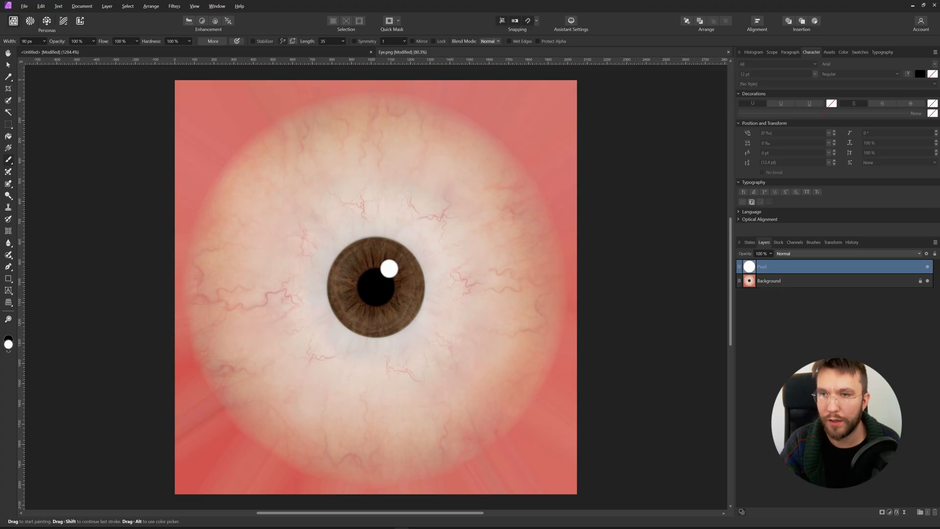
click(391, 268)
click(391, 268)
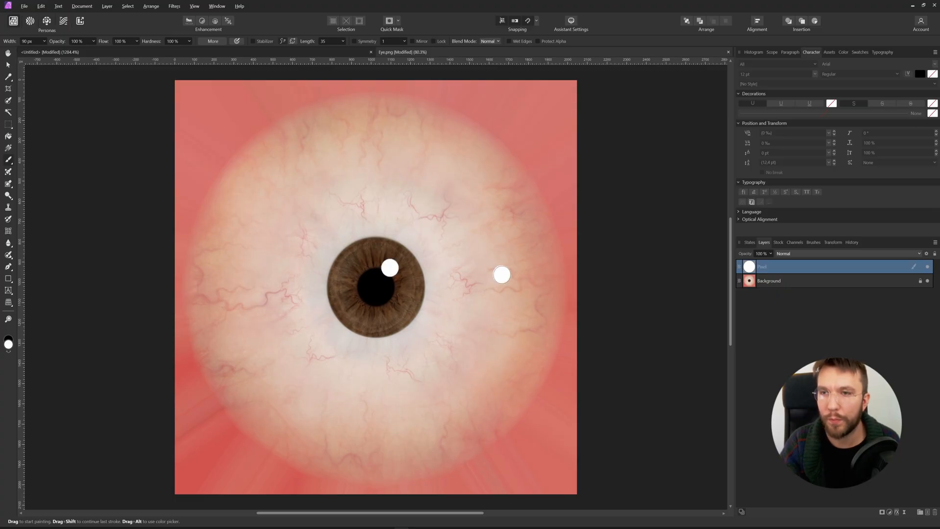
click(24, 6)
click(34, 208)
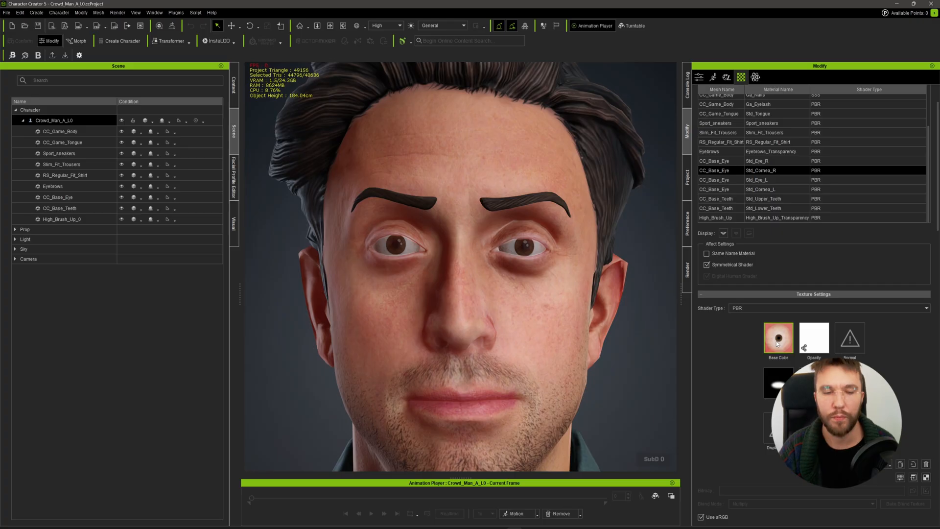
Back in Character Creator, replace the cornea's base colour texture with Eye2.jpg and check the eyes from farther away.
click(779, 338)
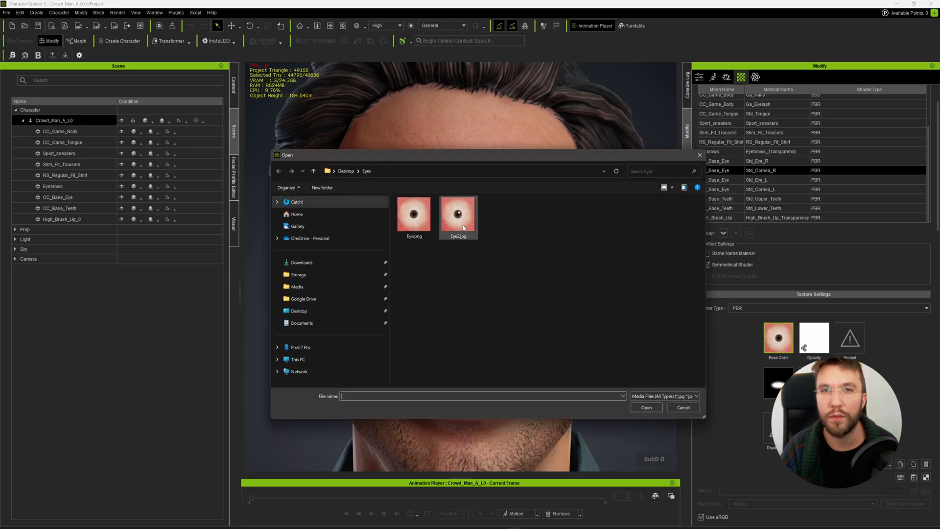
double_click(463, 227)
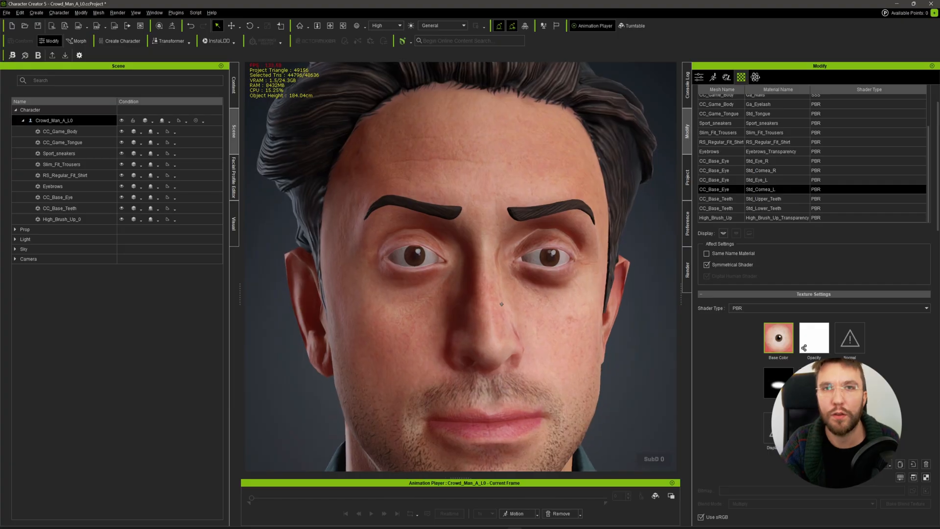
right_drag(503, 309, 483, 302)
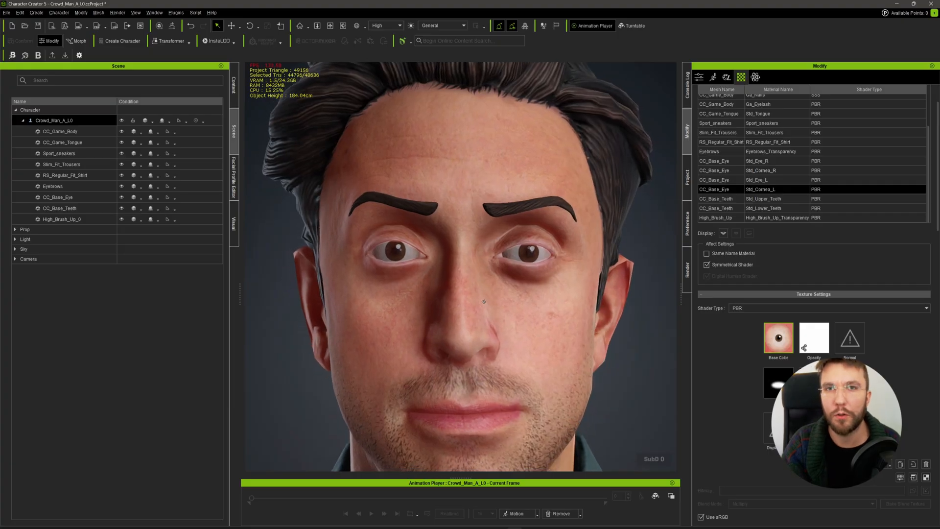
scroll(478, 288, down, 5)
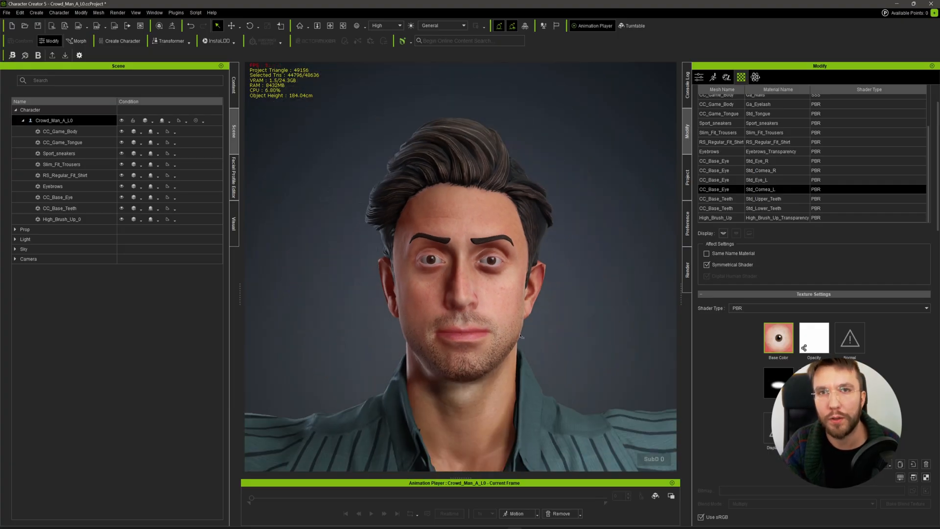
click(523, 328)
scroll(503, 309, down, 5)
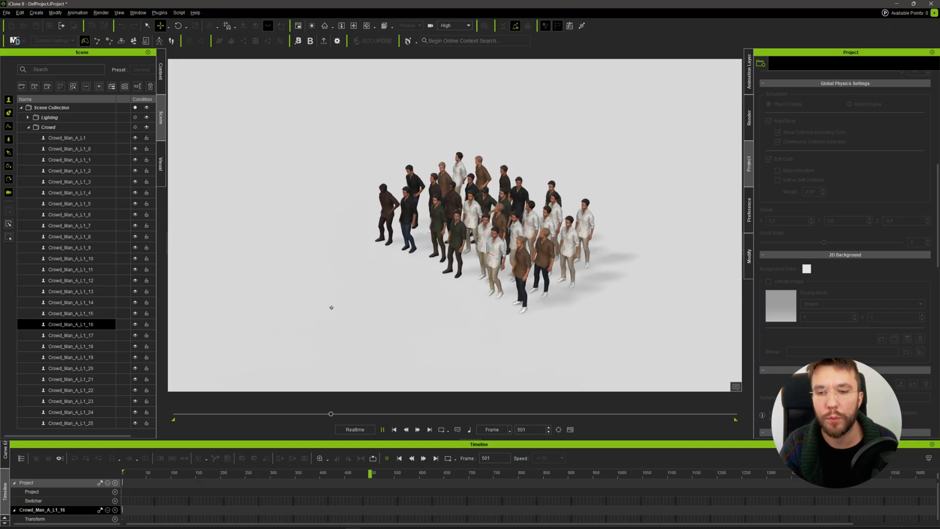
In iClone, view the crowd of Crowd_Man_A_L1 characters from another side and at closer range.
right_drag(359, 313, 561, 275)
scroll(443, 219, up, 5)
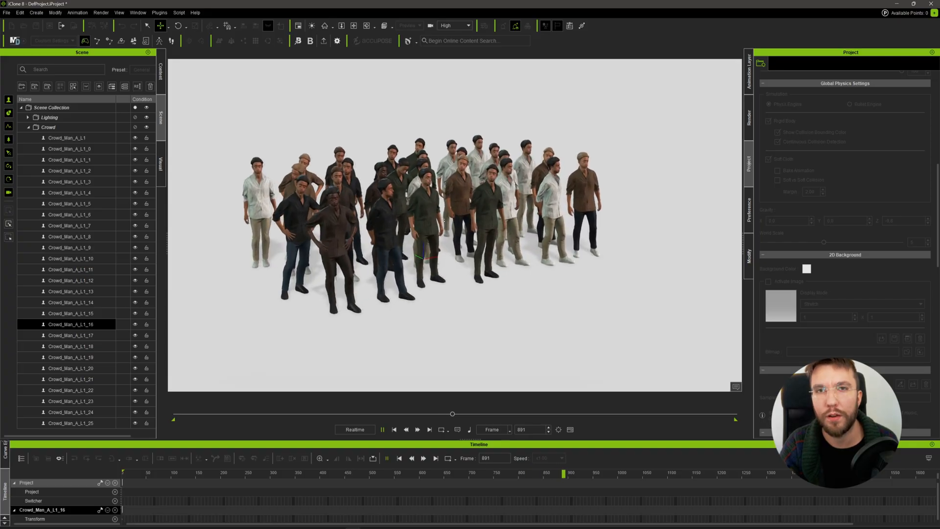
scroll(444, 221, up, 3)
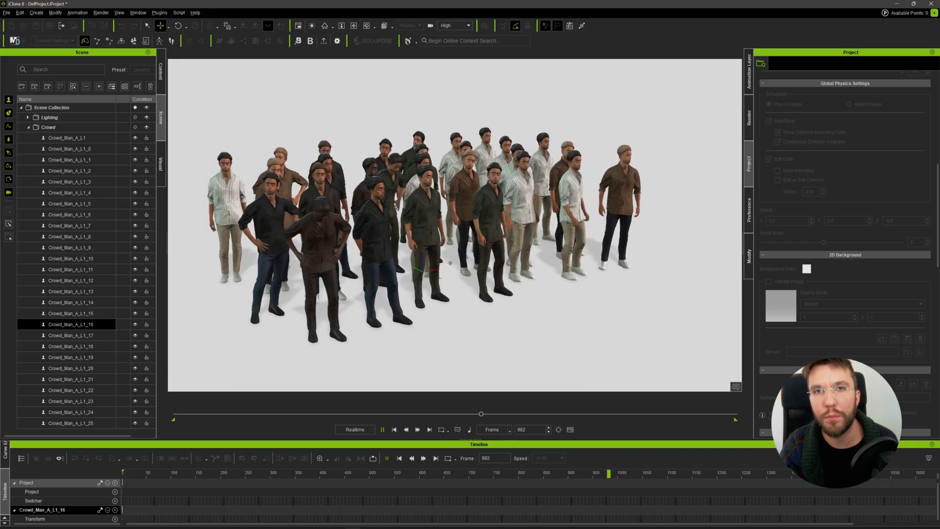
right_drag(453, 268, 481, 292)
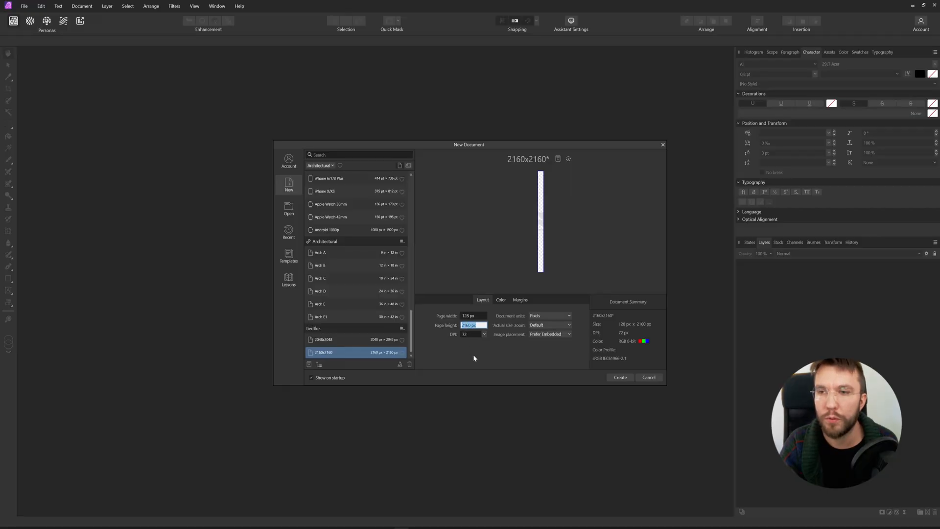
In Affinity Photo, set the new document's page height to 128 px and create the document.
text(1)
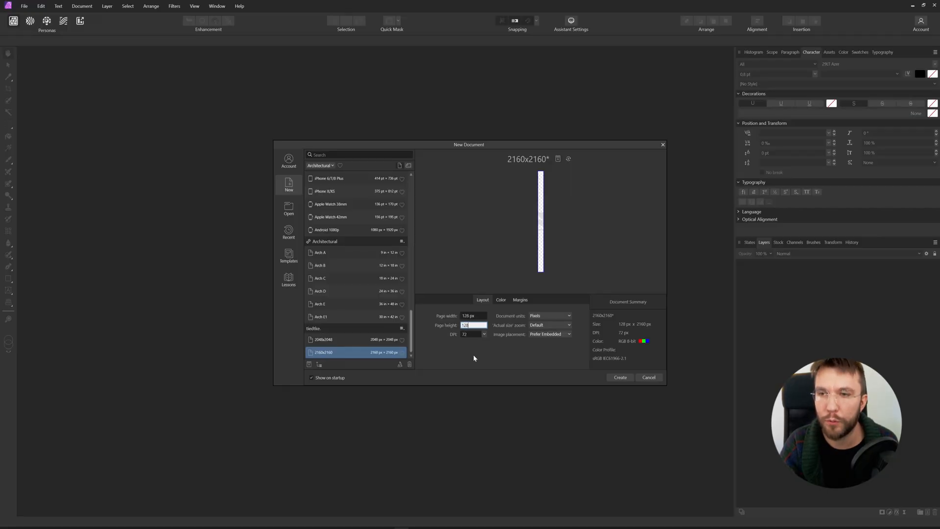
text(28)
key(Tab)
click(620, 377)
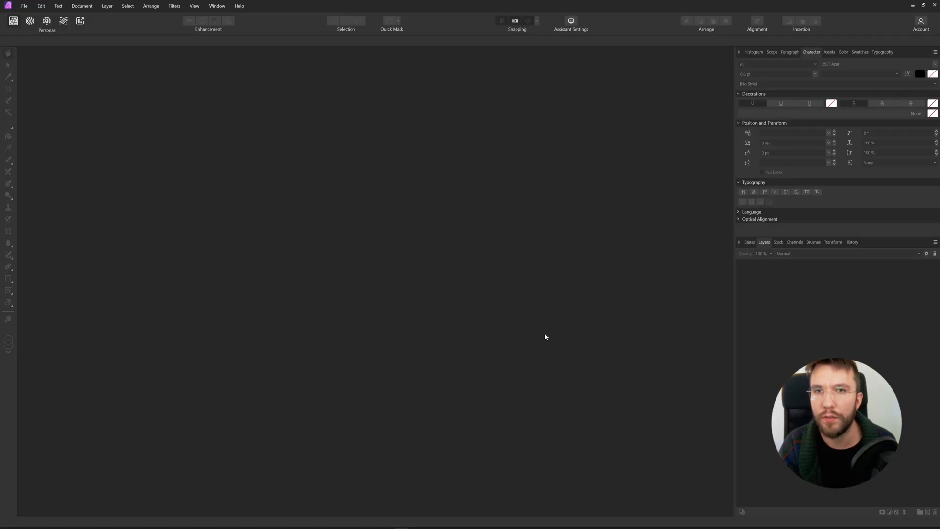
Set the fill colour to pure red (#FF0000) and flood-fill the empty canvas with it.
click(531, 213)
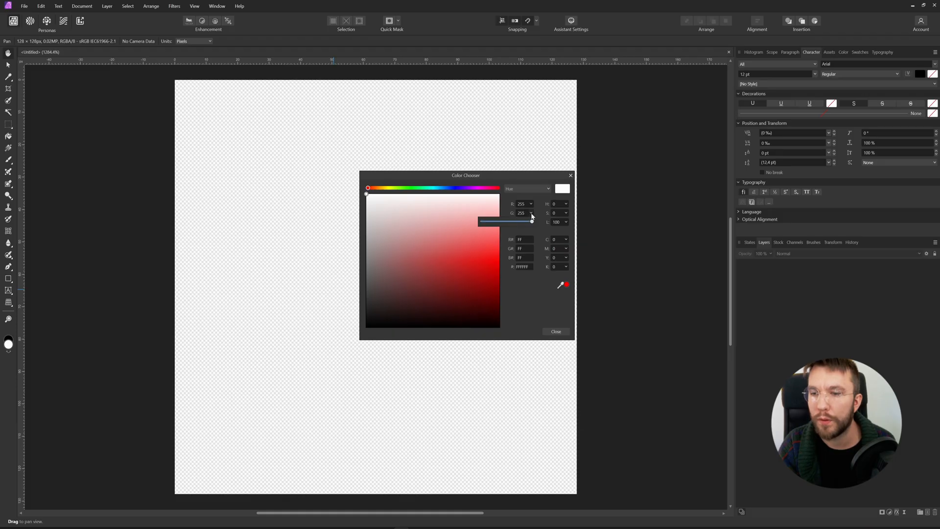
drag(532, 223, 434, 215)
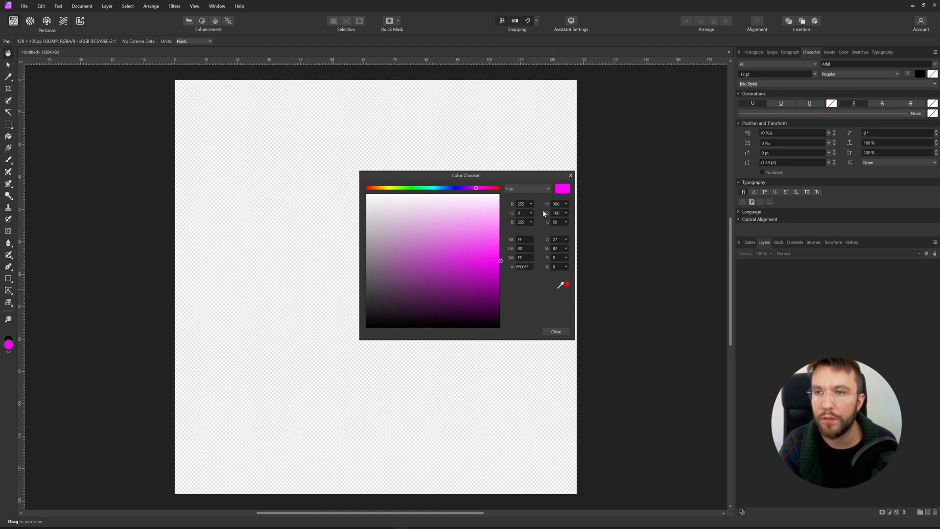
click(531, 223)
drag(530, 230, 439, 257)
click(556, 331)
key(g)
click(363, 274)
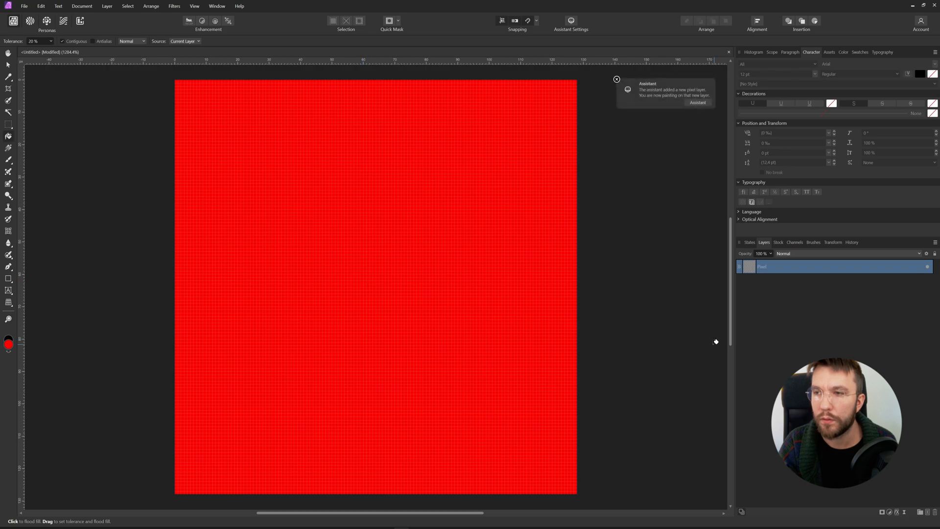
Add a pixel layer above the red one and flood-fill it with yellow (#FFFF00).
click(927, 512)
click(9, 345)
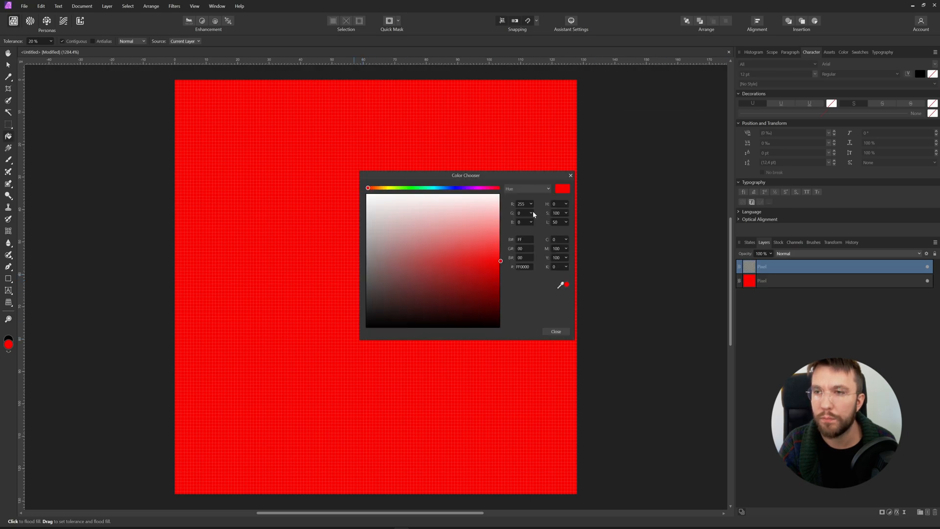
click(530, 222)
drag(533, 224, 675, 218)
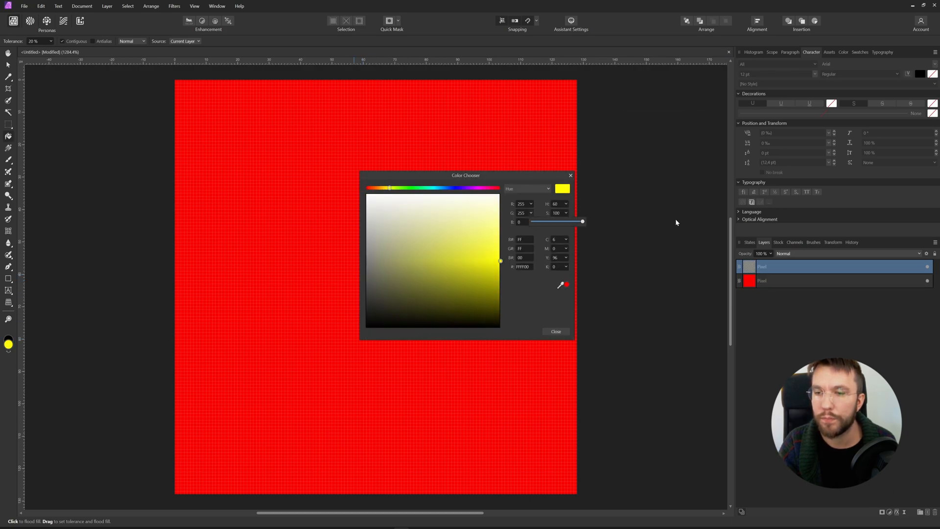
click(556, 332)
click(424, 275)
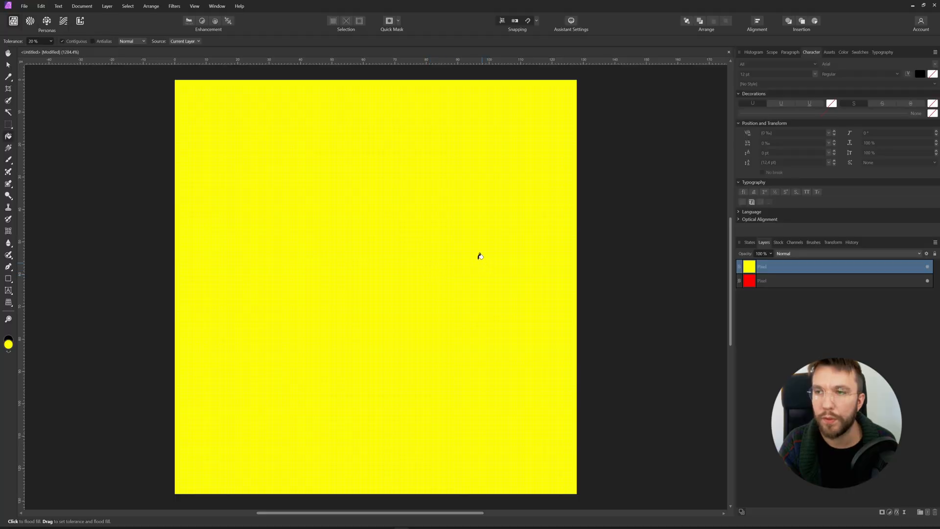
Add a pixel layer above the yellow one and flood-fill it with white (#FFFFFF).
click(927, 512)
click(9, 344)
click(566, 222)
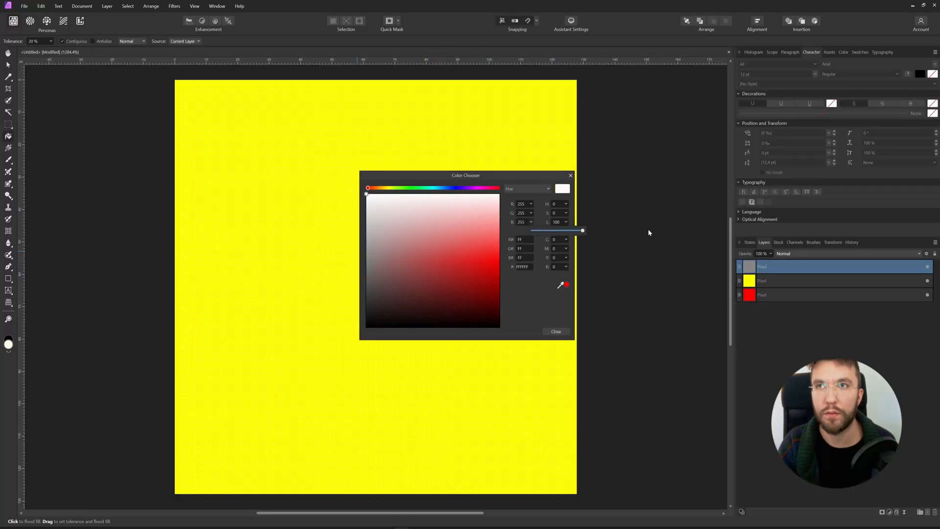
click(554, 332)
click(422, 311)
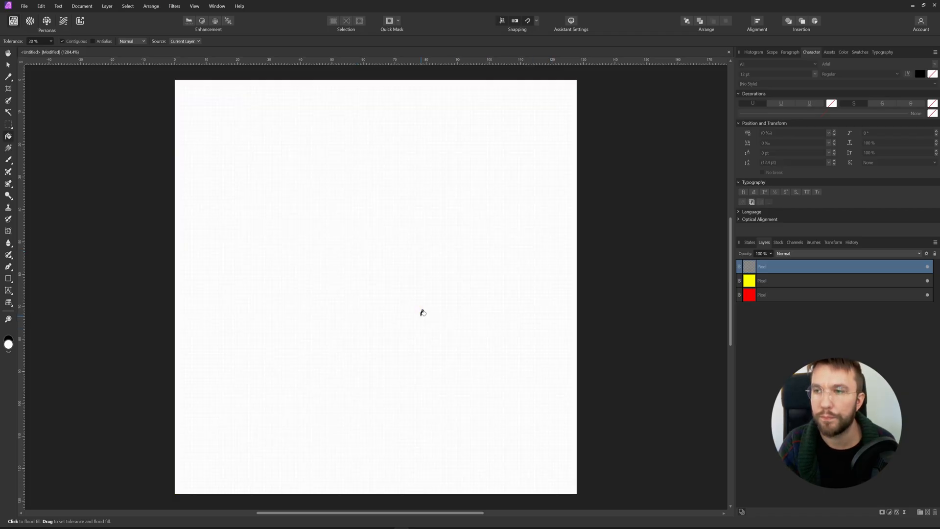
Add a pixel layer above the white one and flood-fill it with cyan (#00FFFF).
click(928, 512)
double_click(8, 345)
click(530, 203)
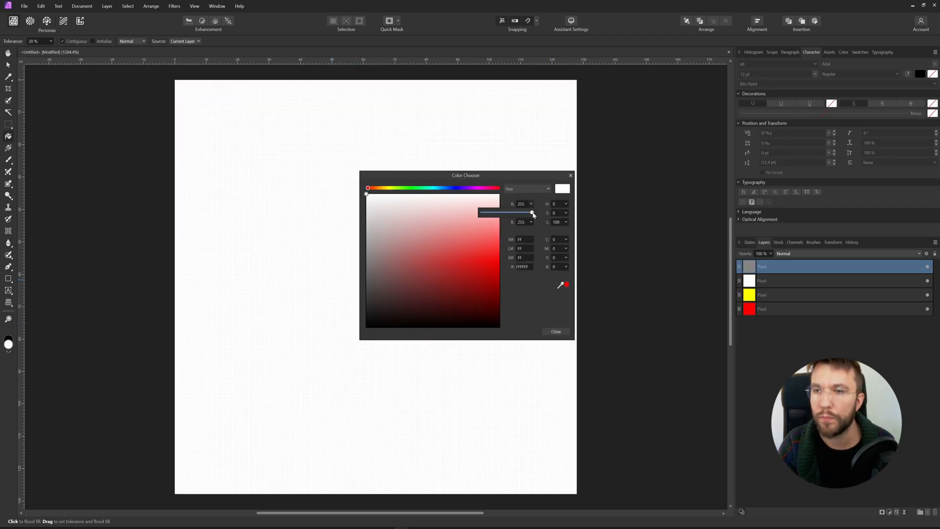
drag(532, 212, 379, 211)
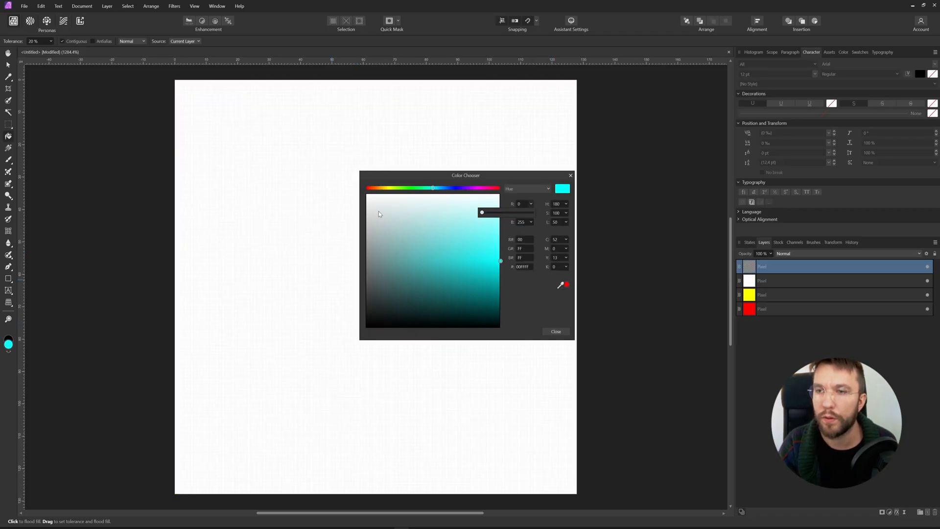
click(556, 331)
click(464, 304)
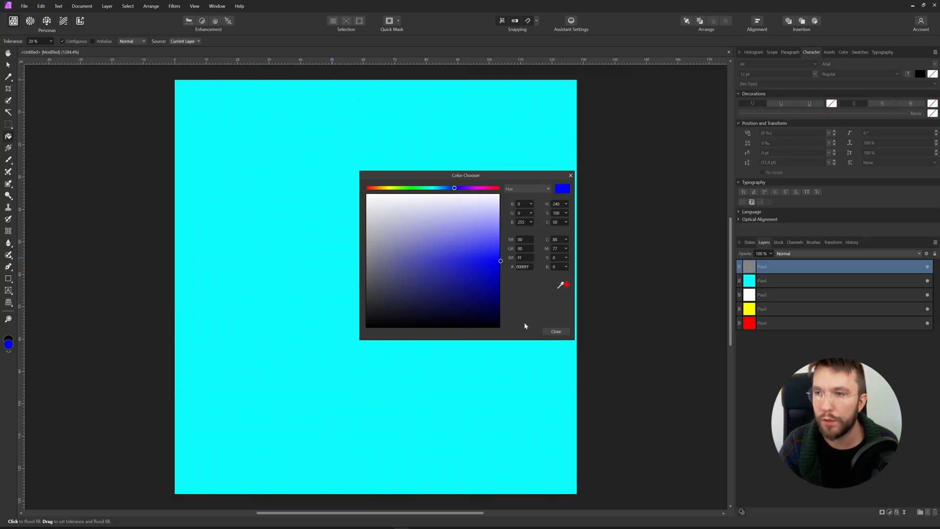
Flood-fill a new layer above cyan with blue (#0000FF) and another above it with magenta (#FF00FF).
click(556, 332)
click(391, 260)
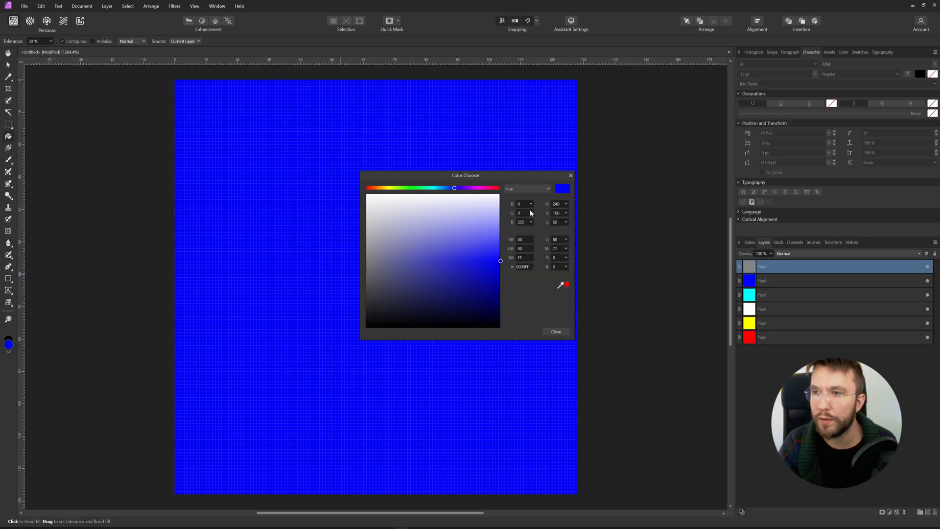
click(531, 204)
drag(532, 213, 651, 225)
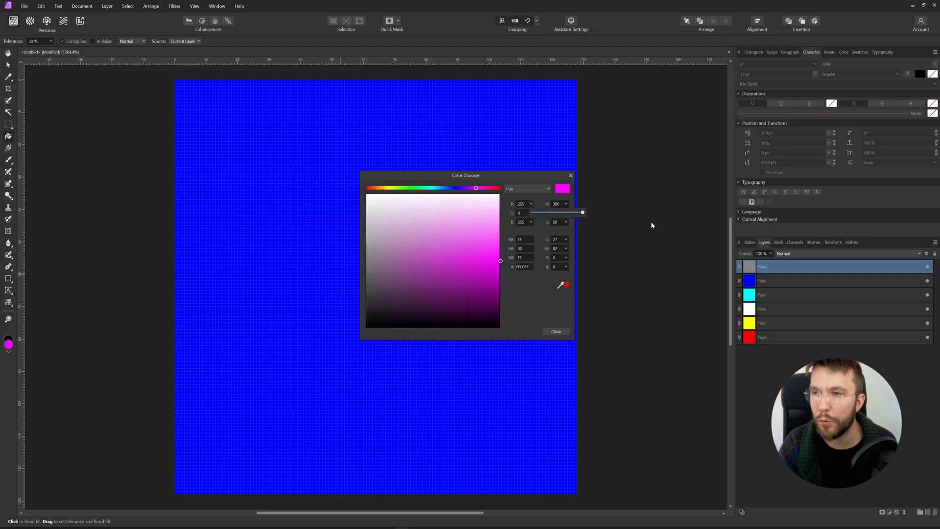
click(555, 332)
click(466, 311)
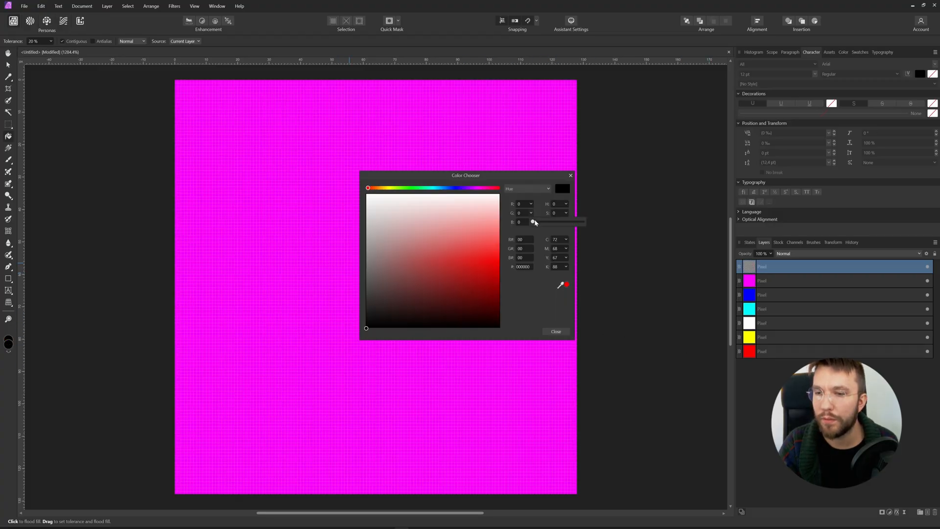
Flood-fill the empty layer above magenta with pure green and open the document's export settings.
drag(533, 221, 581, 220)
click(556, 331)
click(432, 306)
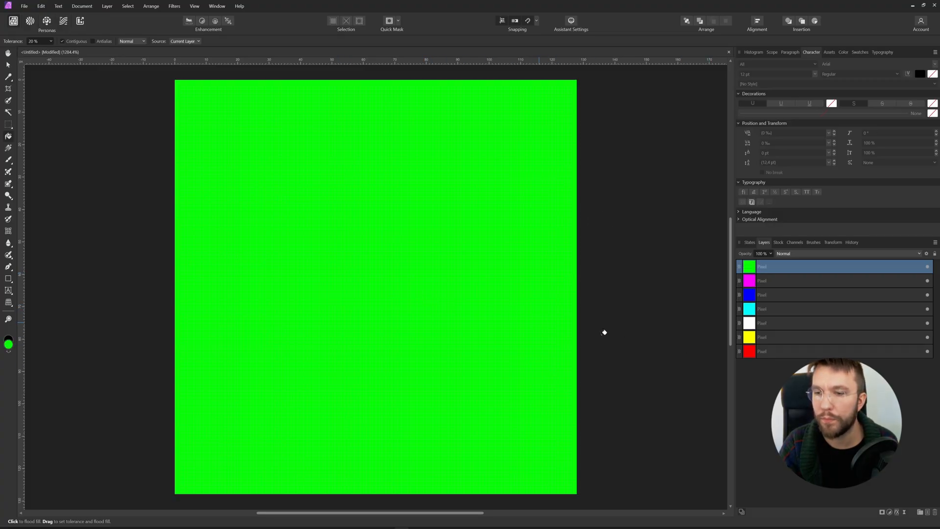
click(24, 6)
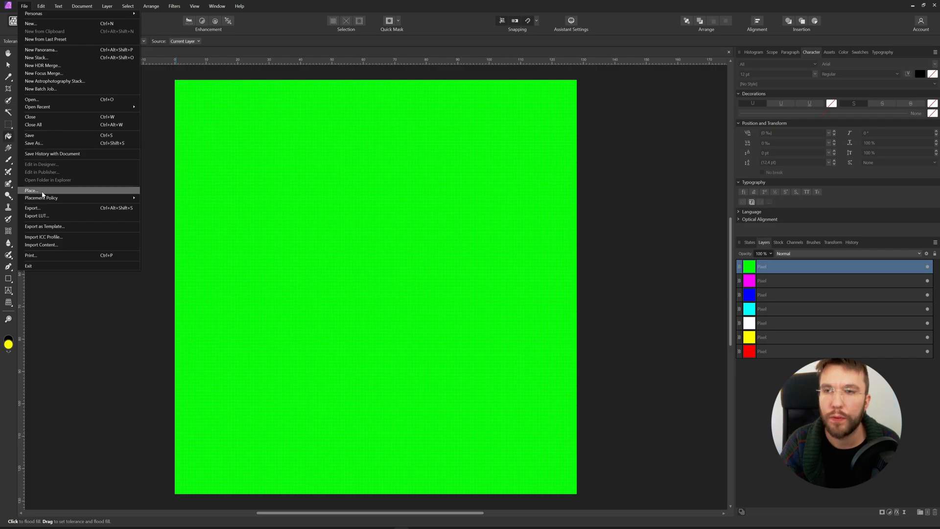
click(33, 207)
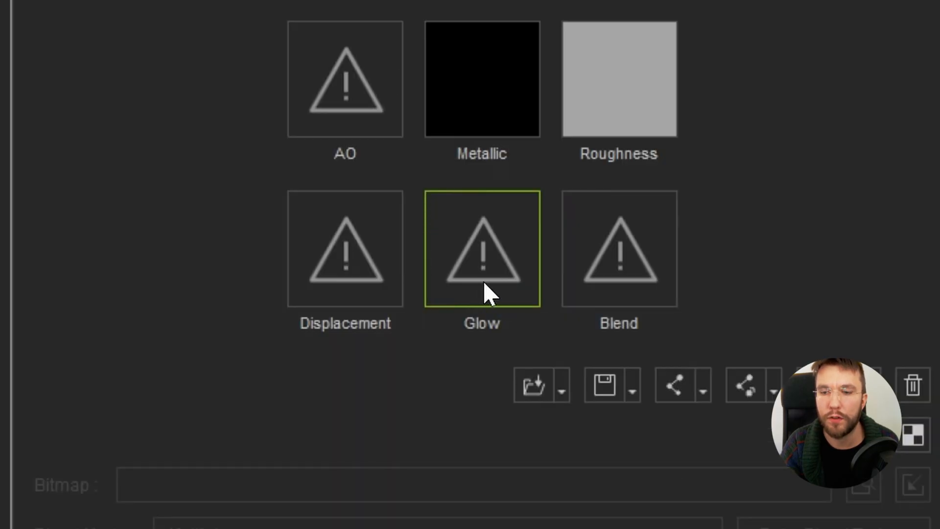
In Character Creator, load Green.jpg as the glow texture of both the High_Brush_Up hair and the Eyebrows.
double_click(484, 281)
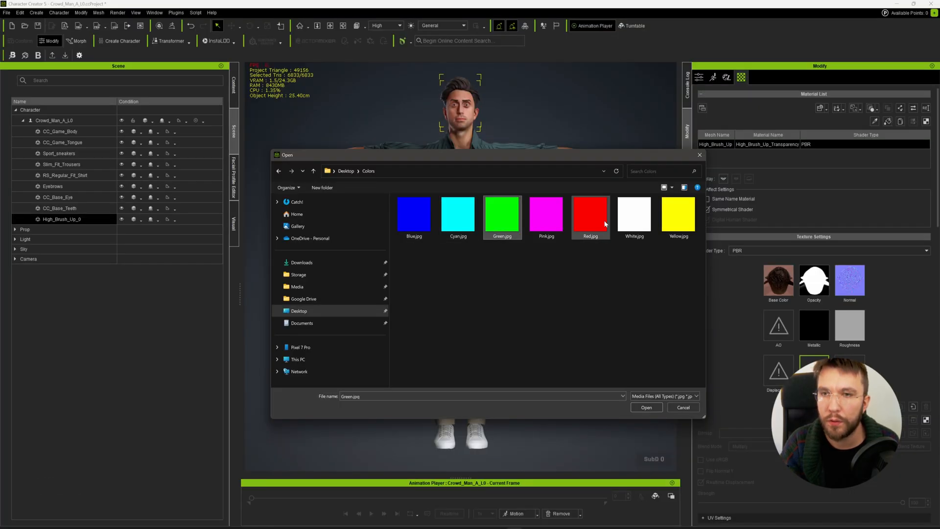
double_click(495, 219)
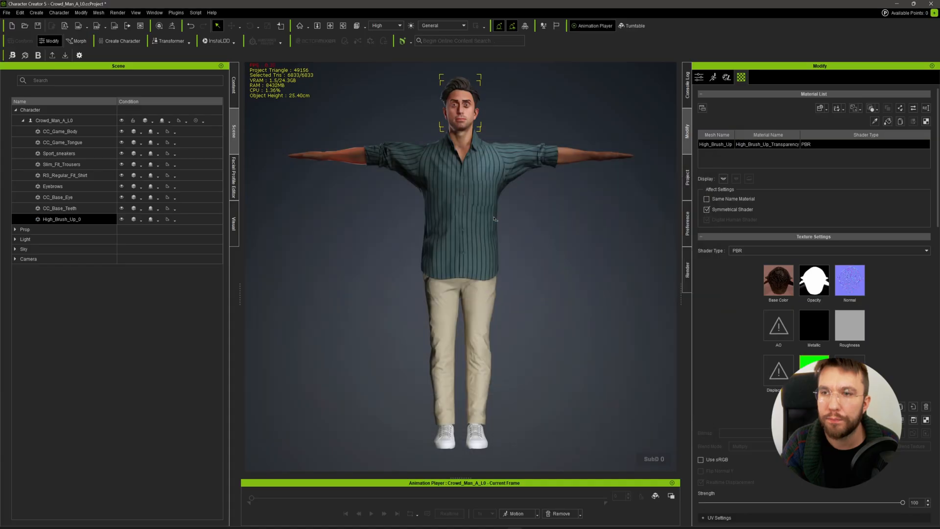
click(54, 187)
double_click(815, 367)
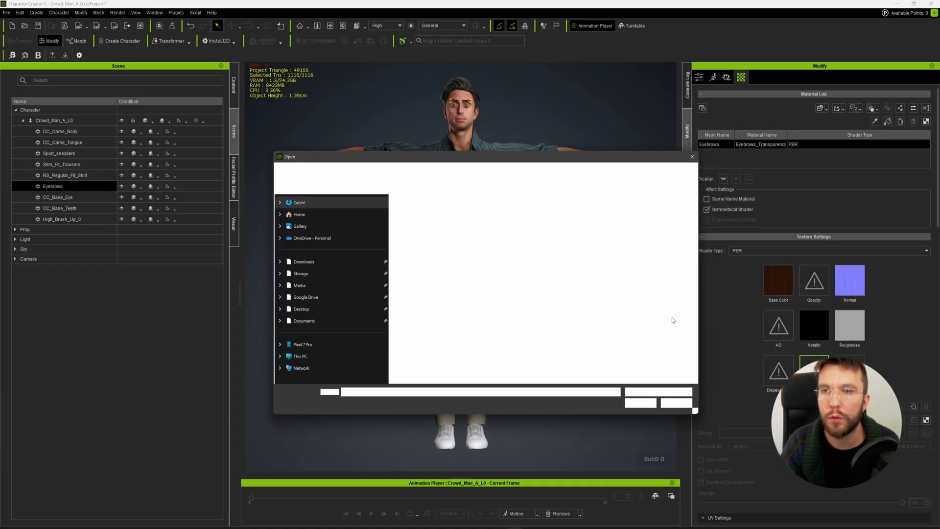
double_click(501, 216)
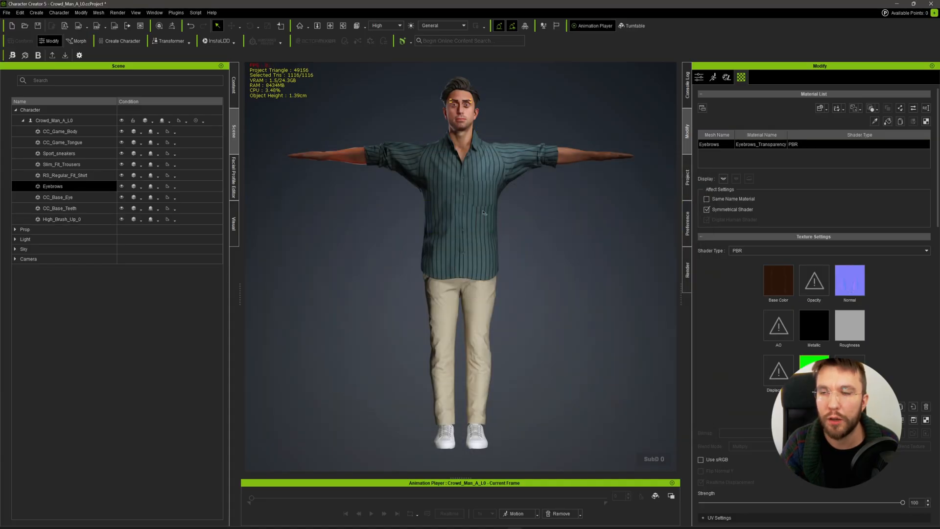
Load Blue.jpg as the glow texture of the body's skin and nail materials, and Red.jpg as the glow of RS_Regular_Fit_Shirt.
click(484, 212)
shift+click(753, 182)
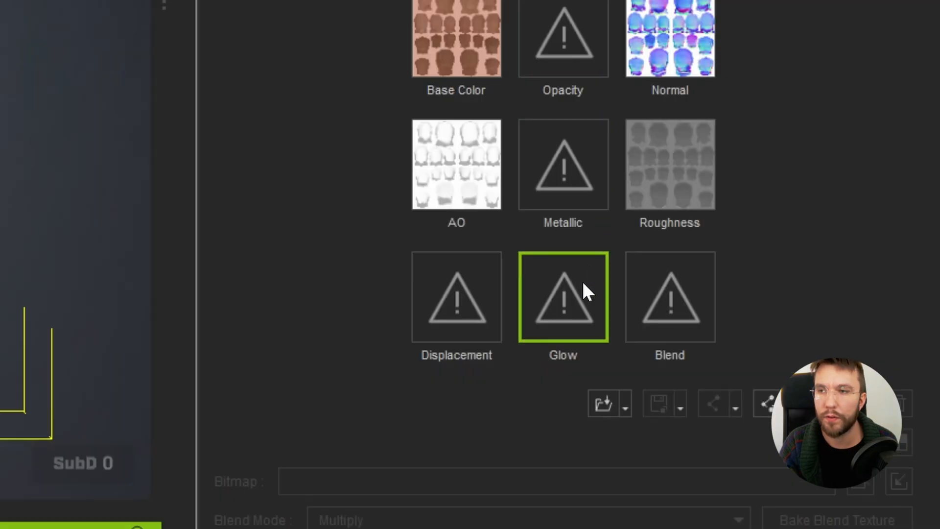
double_click(820, 399)
double_click(414, 215)
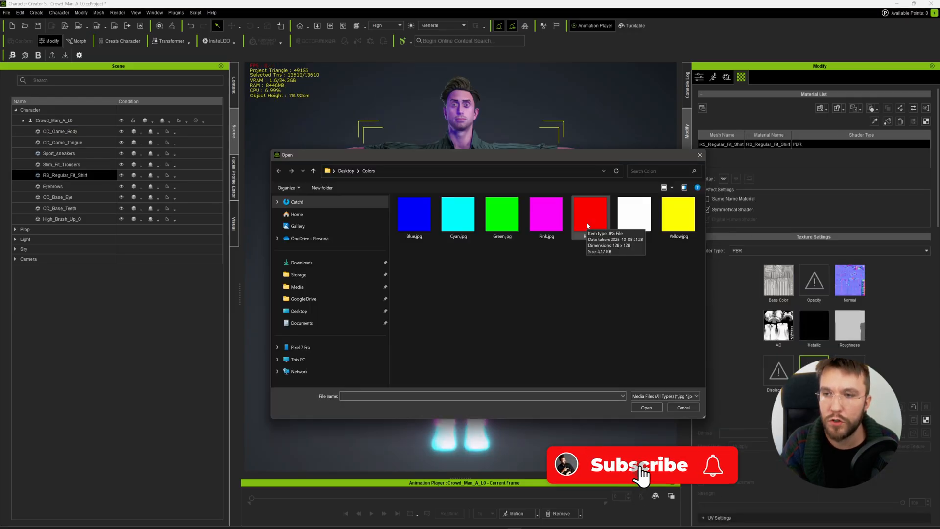
double_click(591, 216)
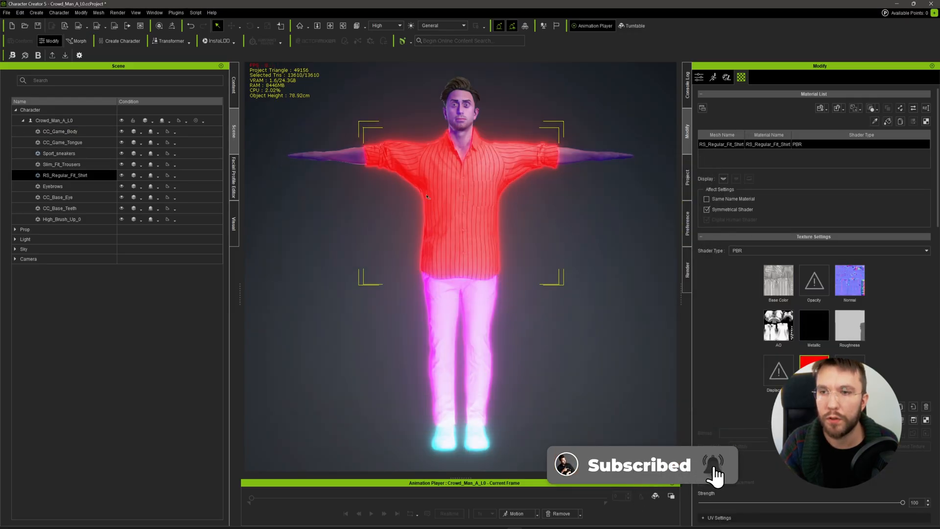
Load White.jpg as the glow texture of the Std_Cornea_R and Std_Cornea_L eye materials together, then deselect the eyes.
click(461, 103)
click(750, 153)
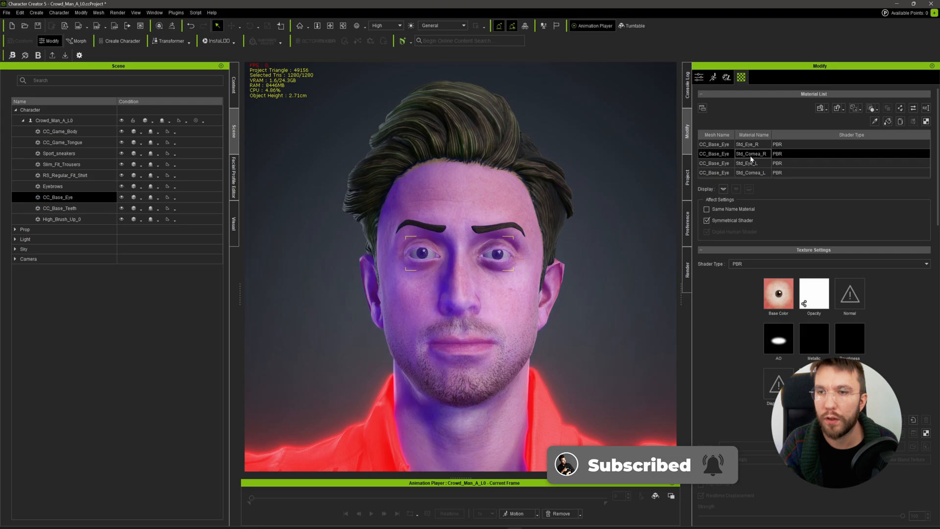
ctrl+click(754, 172)
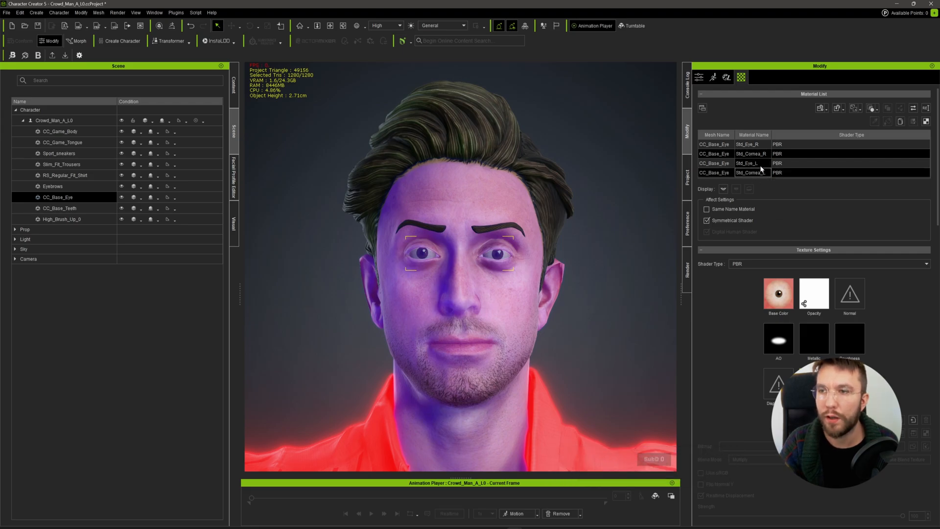
double_click(814, 384)
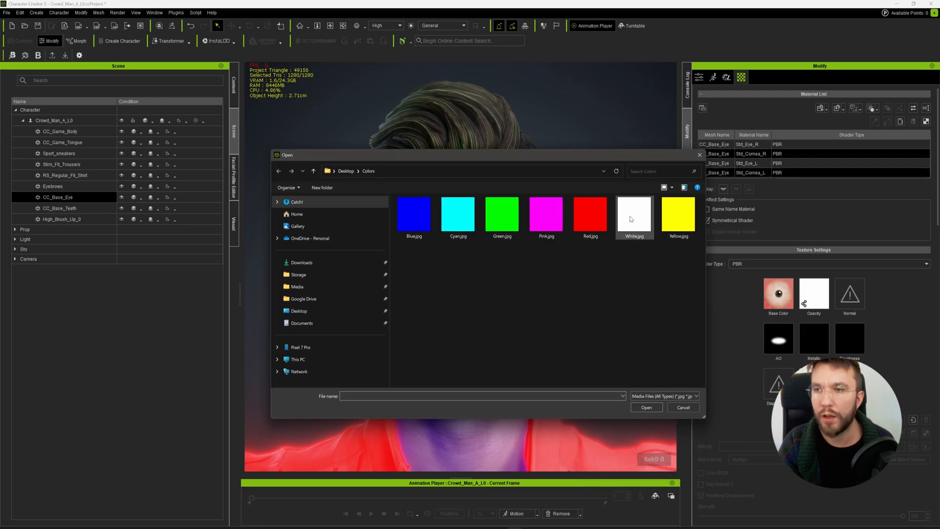
double_click(631, 219)
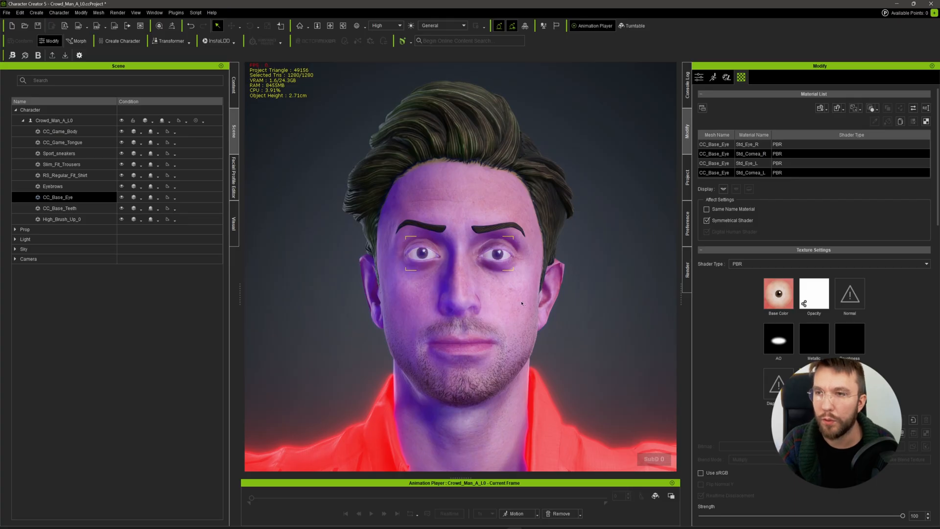
click(604, 310)
In face editing of CC_Game_Body, select the body faces hidden beneath the shirt and trousers.
key(Home)
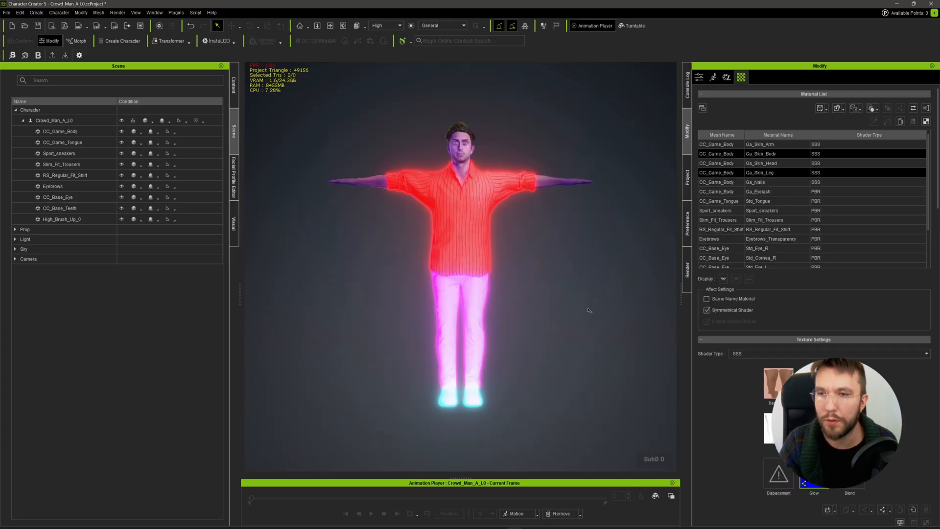
scroll(590, 311, up, 3)
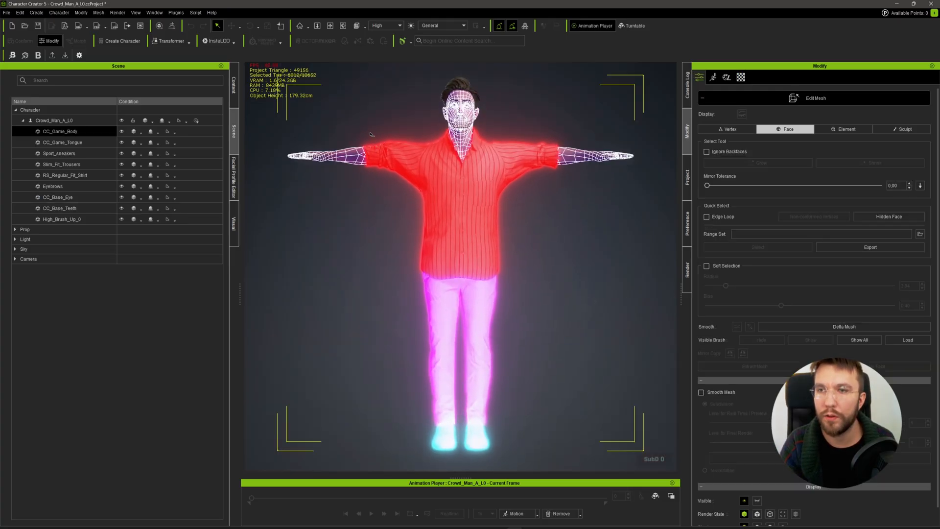
drag(369, 129, 435, 197)
drag(416, 170, 515, 247)
drag(486, 137, 550, 198)
drag(390, 219, 548, 413)
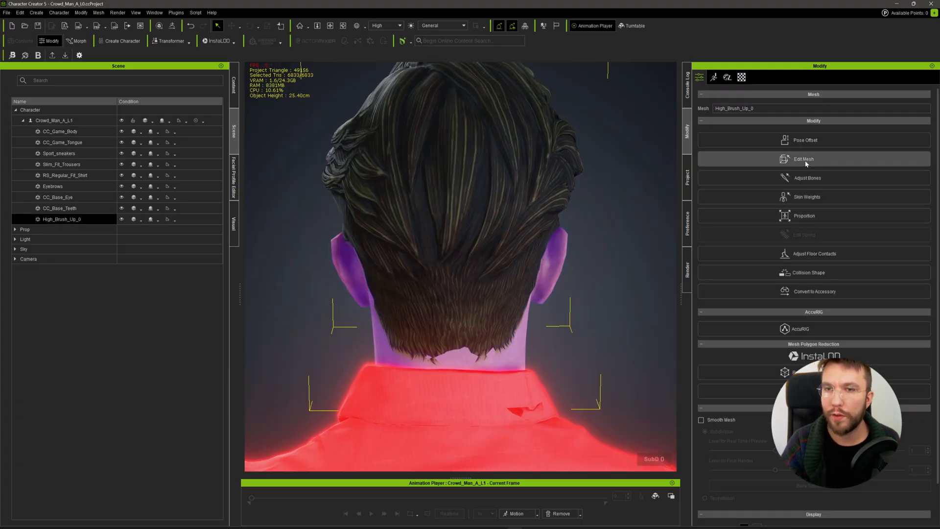
Sculpt the High_Brush_Up_0 hair mesh, pushing its protruding hairline edges at the temple, sideburn and forehead into the head.
click(742, 77)
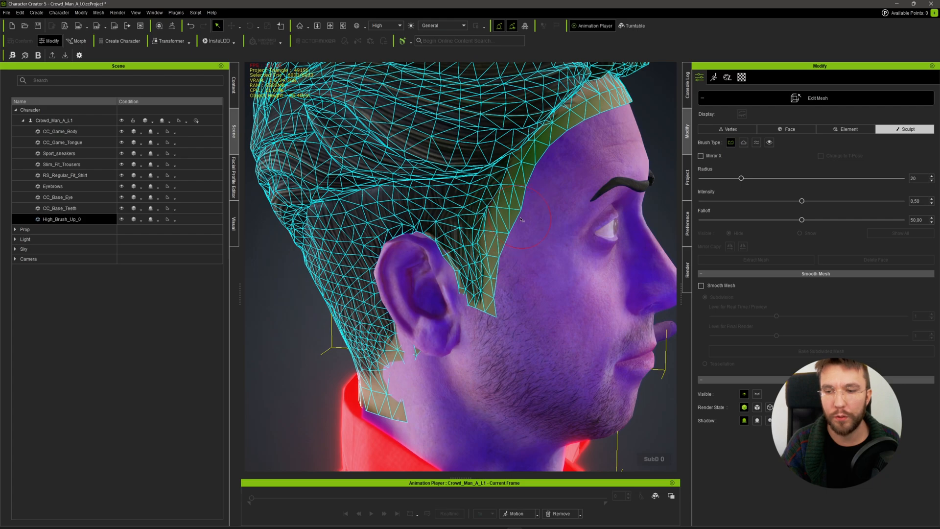
drag(515, 218, 492, 308)
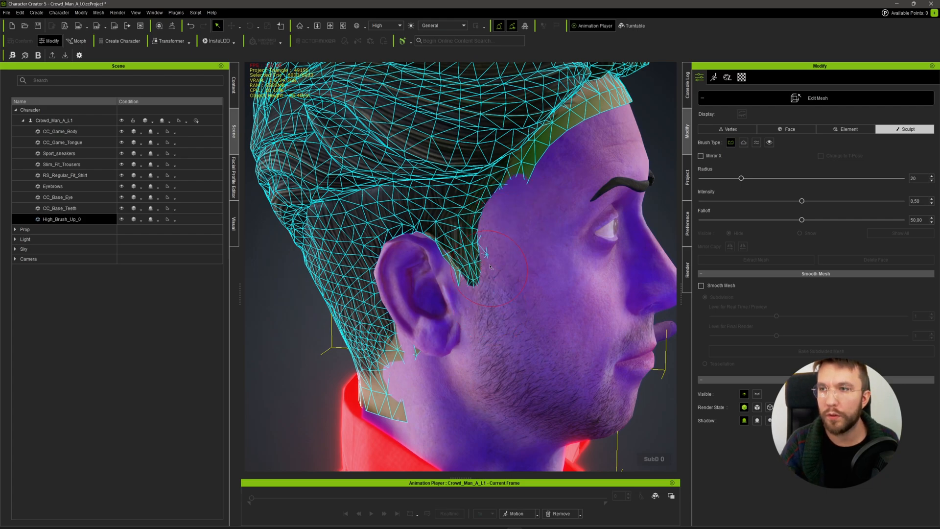
drag(490, 267, 489, 261)
drag(459, 289, 460, 286)
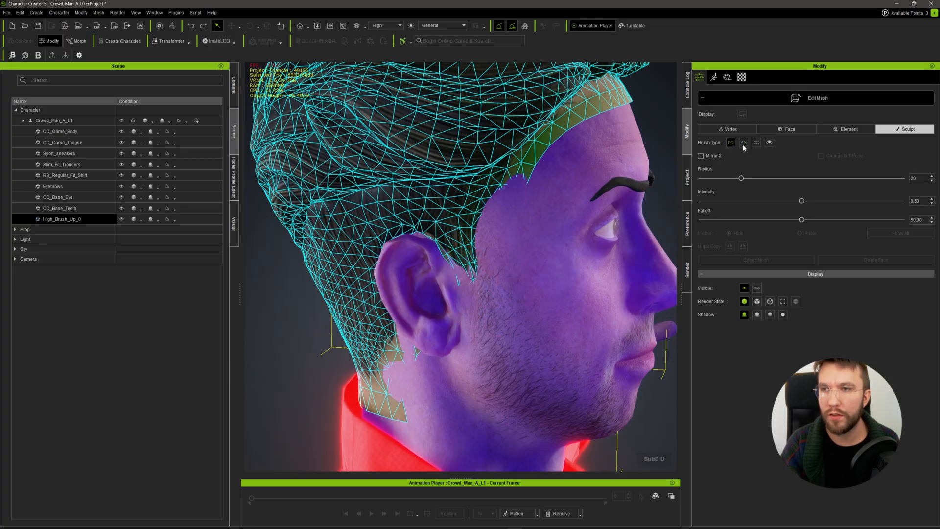
drag(510, 159, 568, 117)
drag(476, 153, 543, 148)
drag(544, 149, 568, 138)
drag(499, 181, 543, 147)
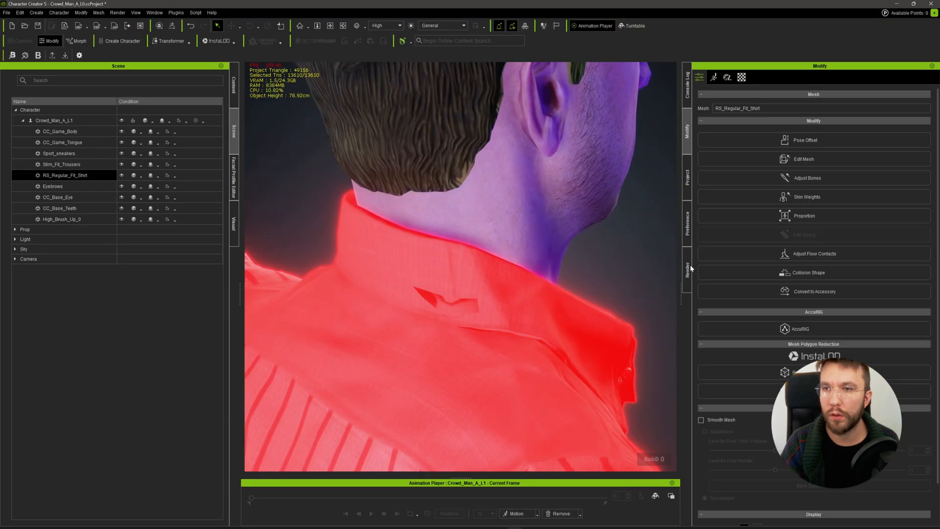
In vertex editing of RS_Regular_Fit_Shirt, use a small soft selection to move the dented vertices at the back of the collar.
click(728, 159)
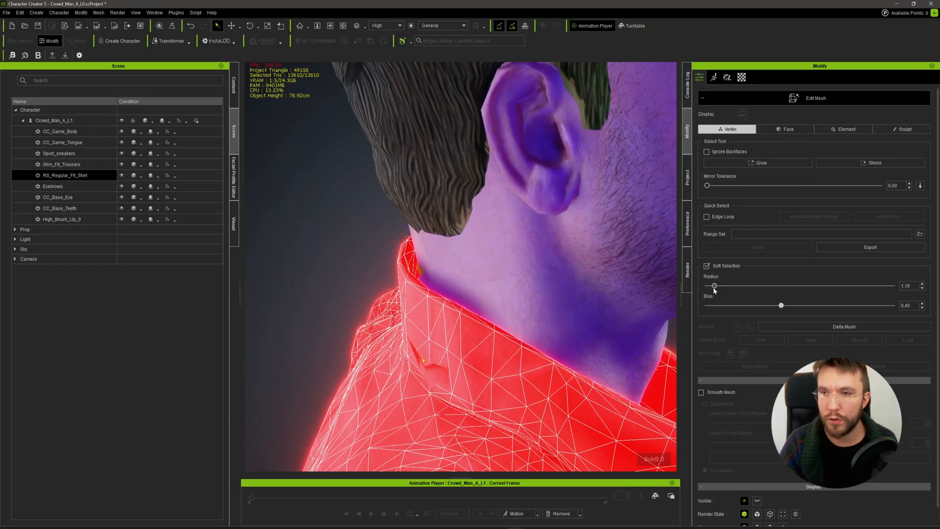
key(w)
right_drag(392, 392, 420, 362)
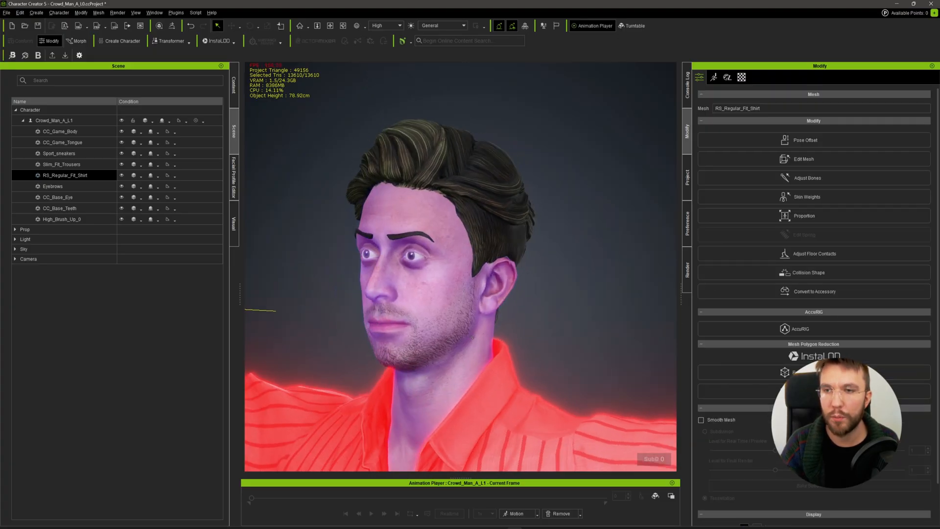
right_drag(472, 336, 435, 339)
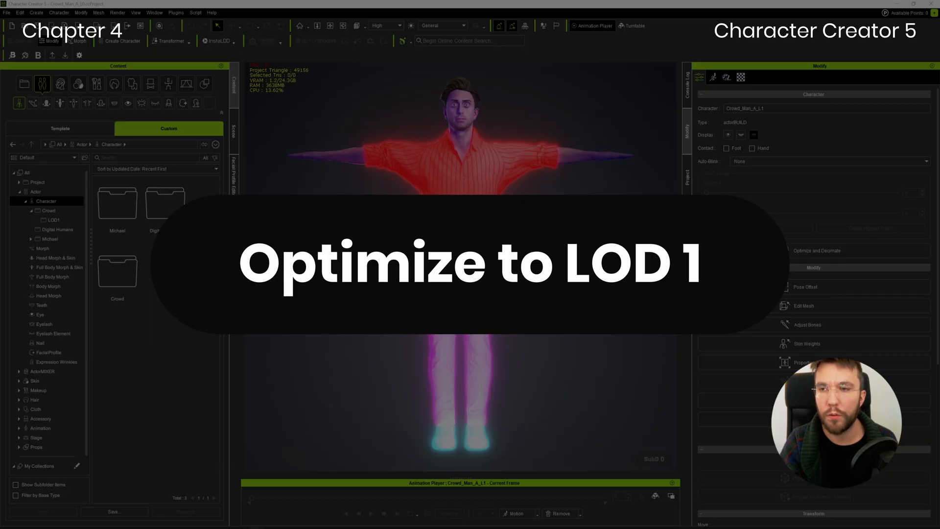
Start a custom Optimize and Decimate conversion of Crowd_Man_A_L1 and choose the LOD 1 template.
click(445, 159)
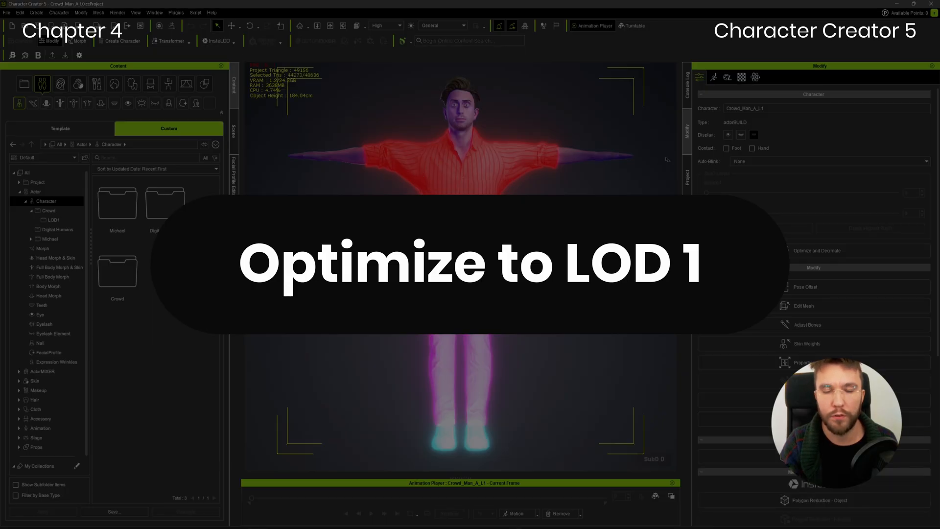
click(754, 249)
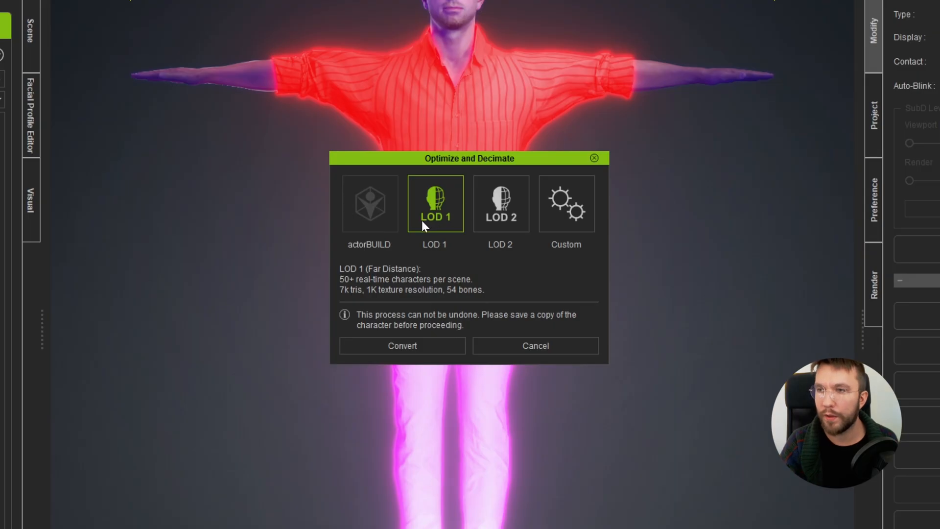
click(568, 212)
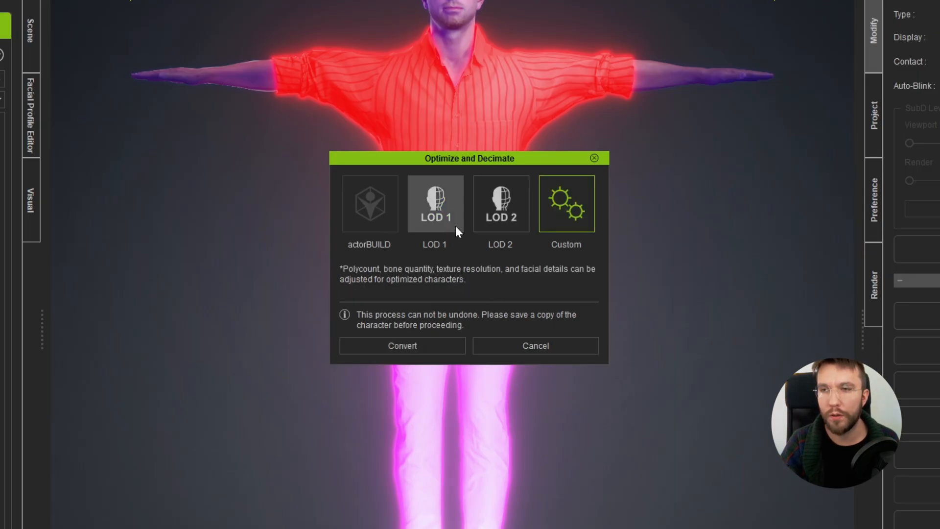
click(395, 349)
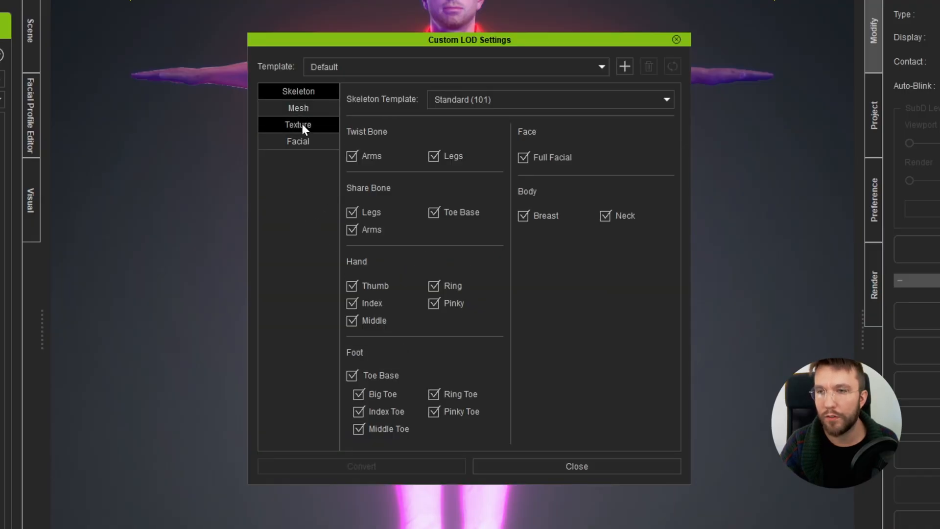
click(375, 64)
click(325, 101)
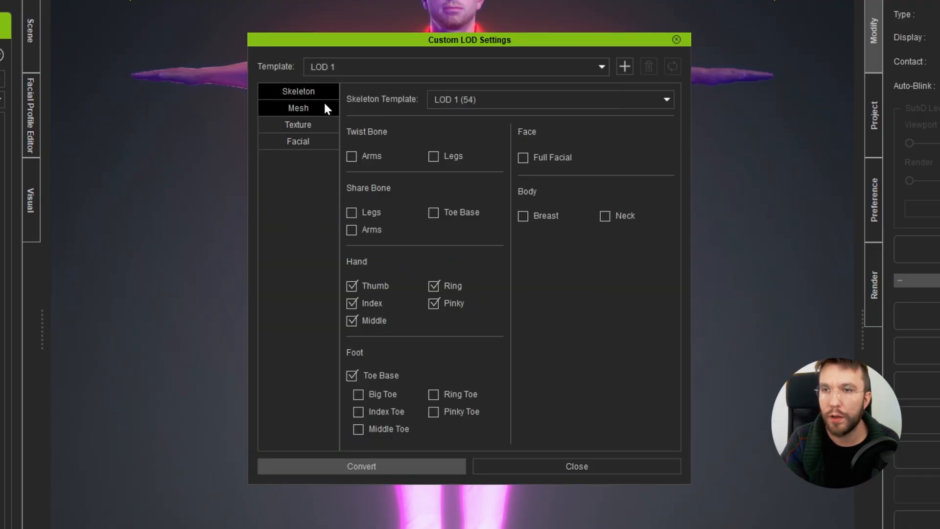
Set the baked texture size to 2048 and convert the character with these custom LOD settings.
click(299, 126)
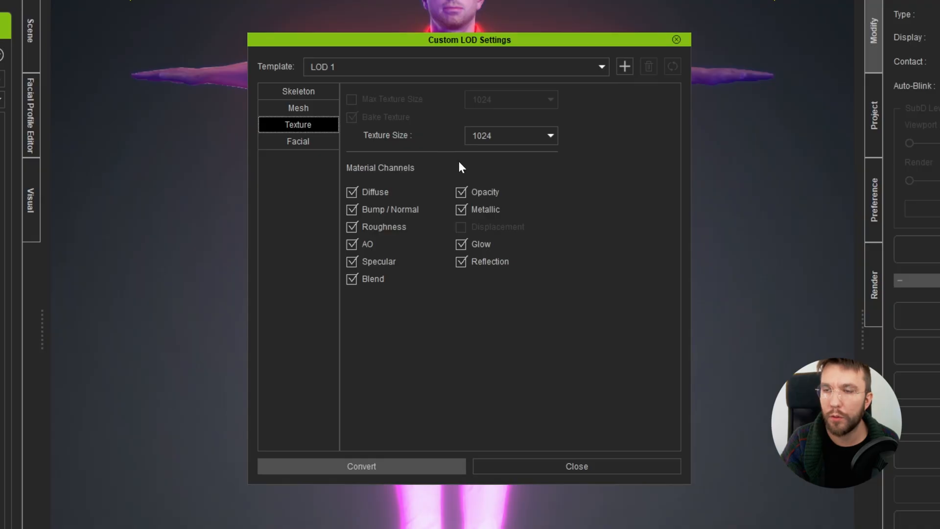
click(521, 136)
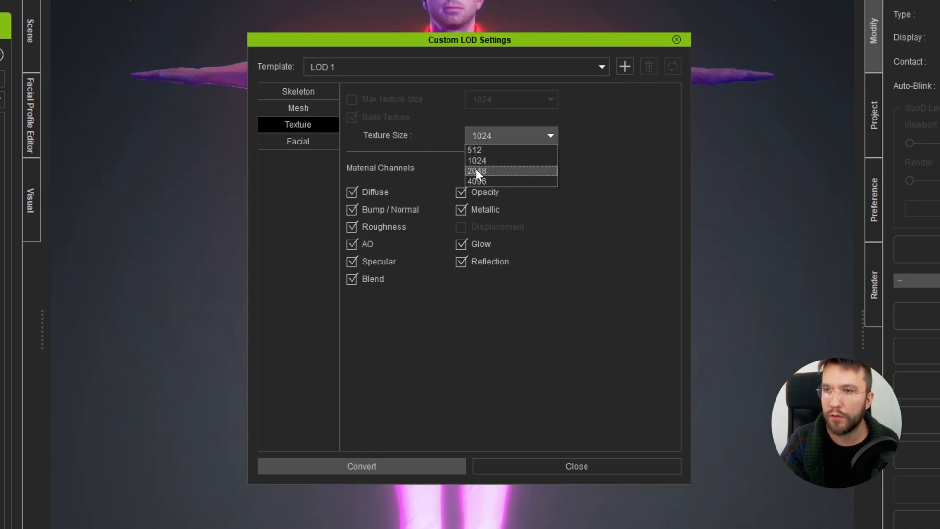
click(477, 170)
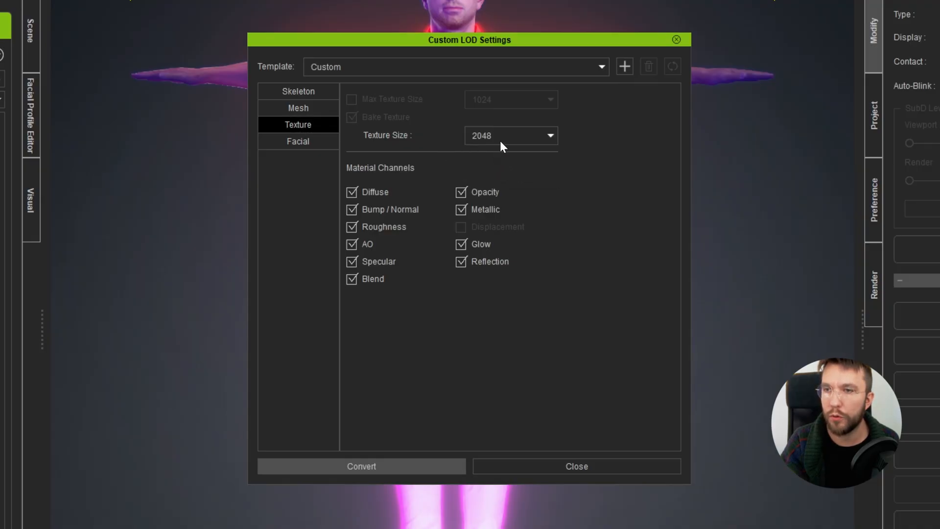
click(372, 468)
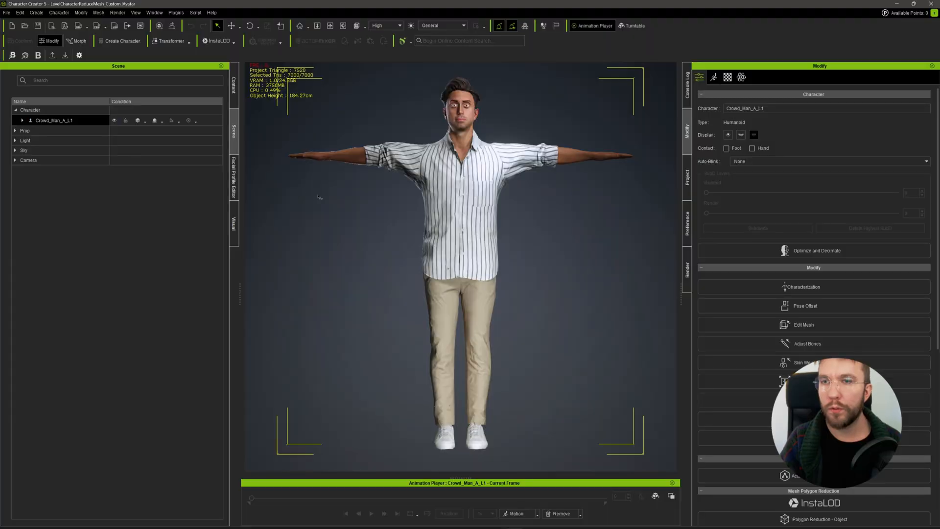
middle_drag(335, 208, 365, 229)
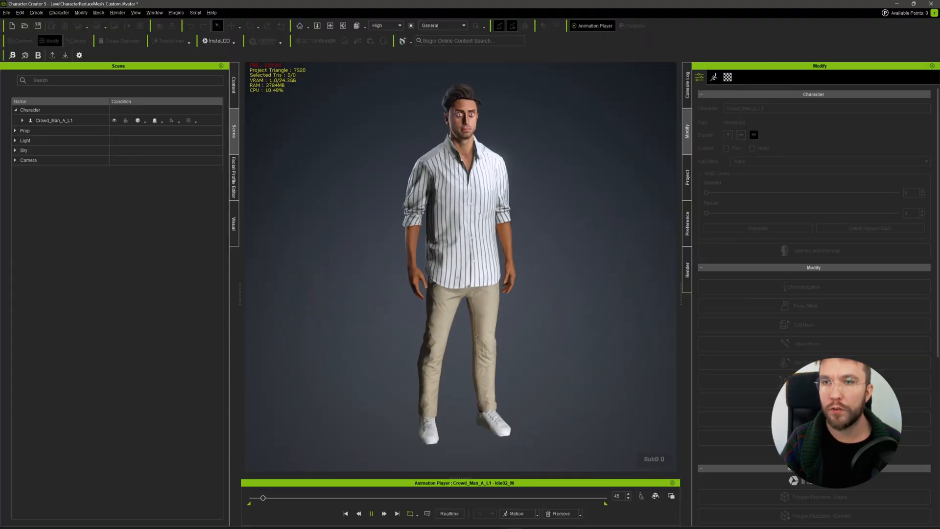
middle_drag(527, 333, 460, 334)
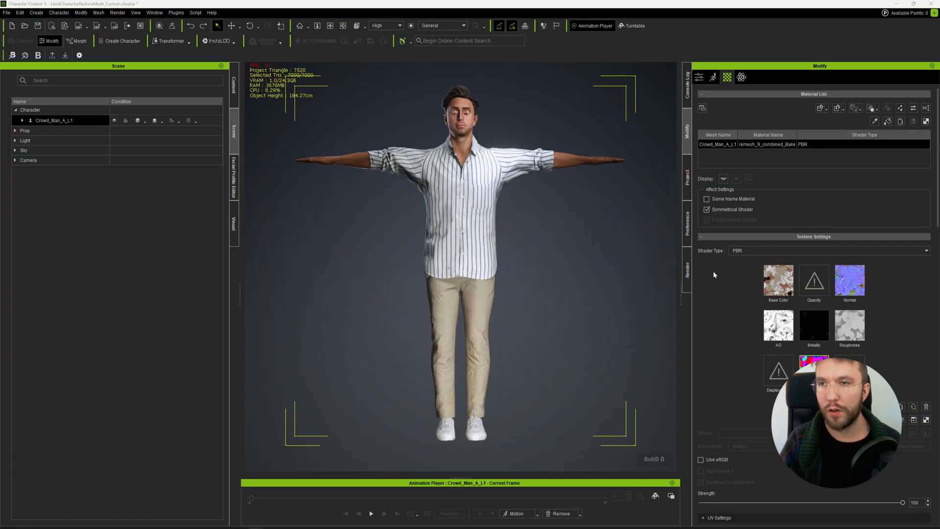
Save the optimized character's baked Base Color and Glow textures as image files.
right_click(776, 288)
mouse_move(783, 292)
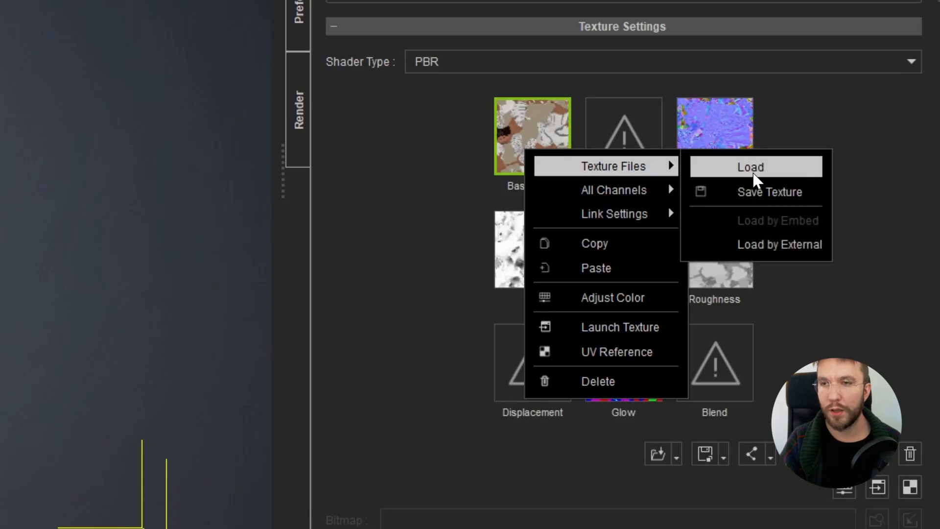
click(759, 193)
right_click(637, 355)
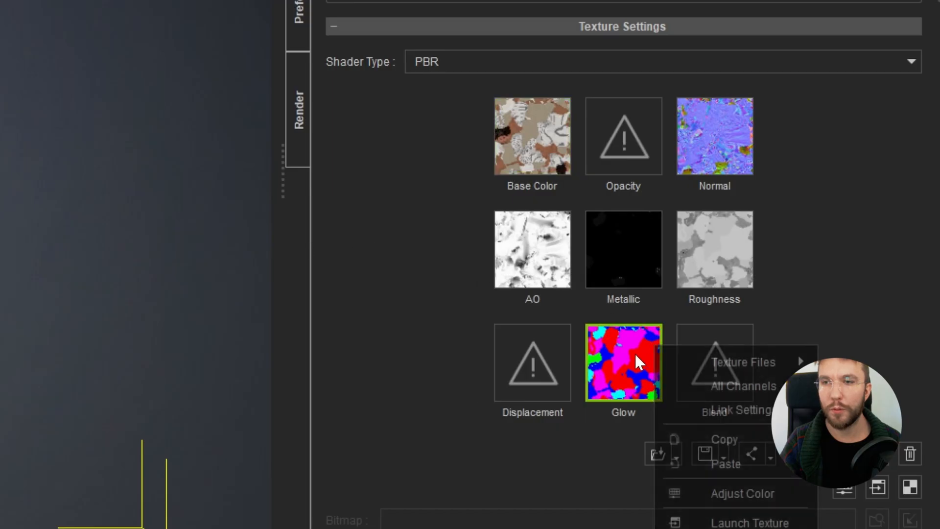
mouse_move(681, 362)
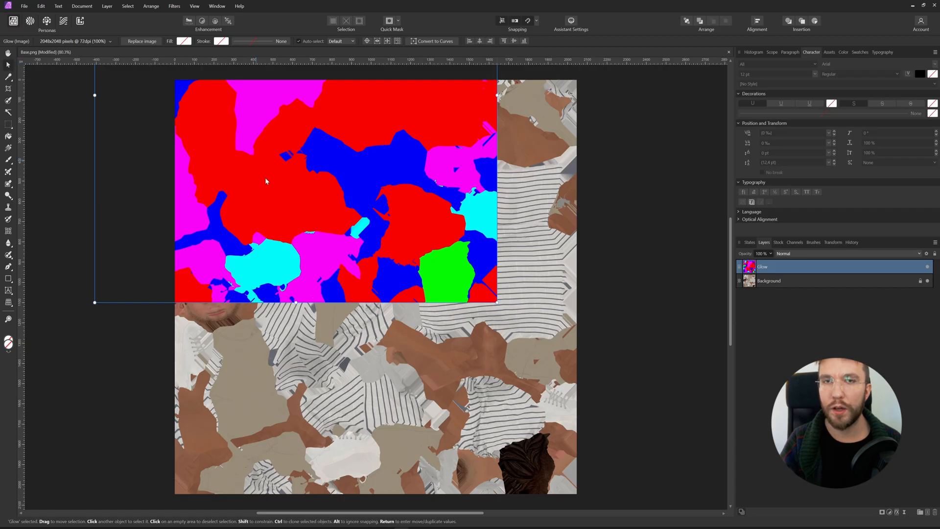
In Affinity Photo, align the Glow image over the Base.png background and flood-select its white eye areas.
drag(255, 159, 337, 352)
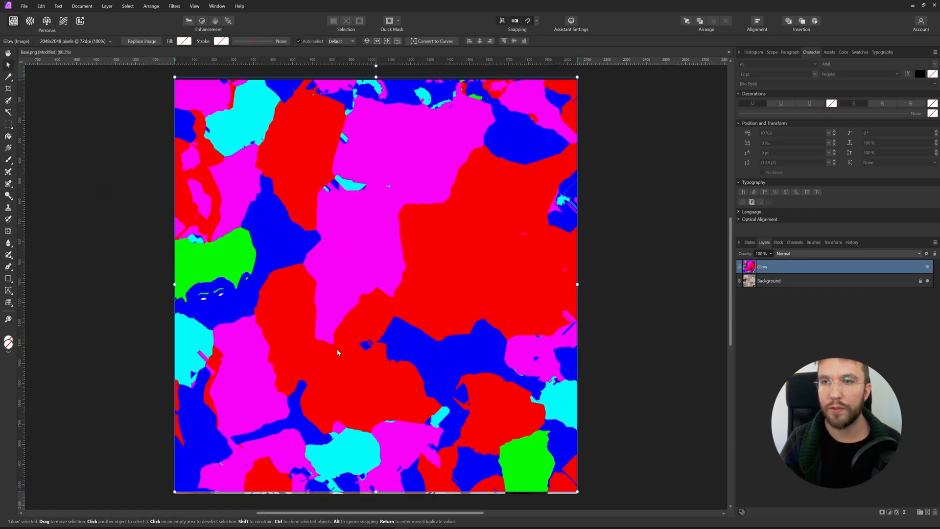
click(927, 266)
ctrl+scroll(190, 303, up, 8)
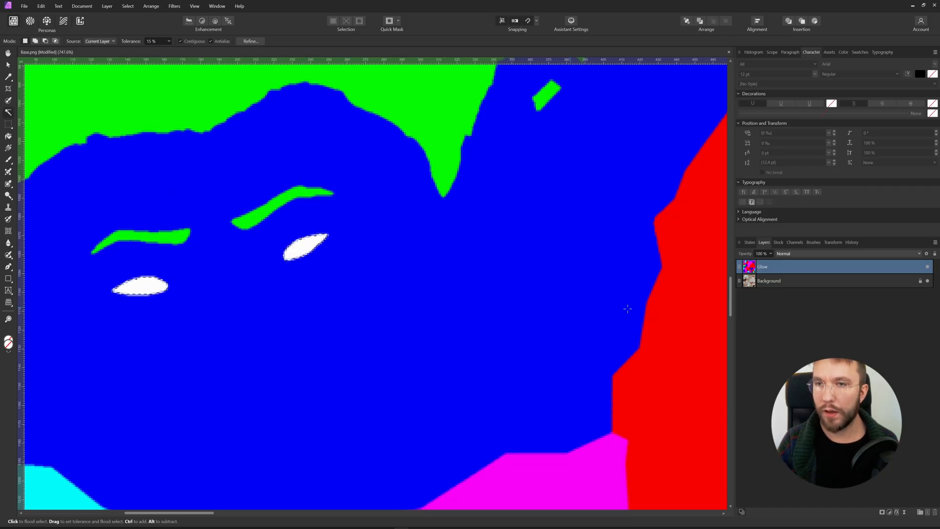
Add an HSL adjustment for the selected eyes beneath the hidden Glow layer, lower its luminosity slightly and feather the mask edges.
click(889, 512)
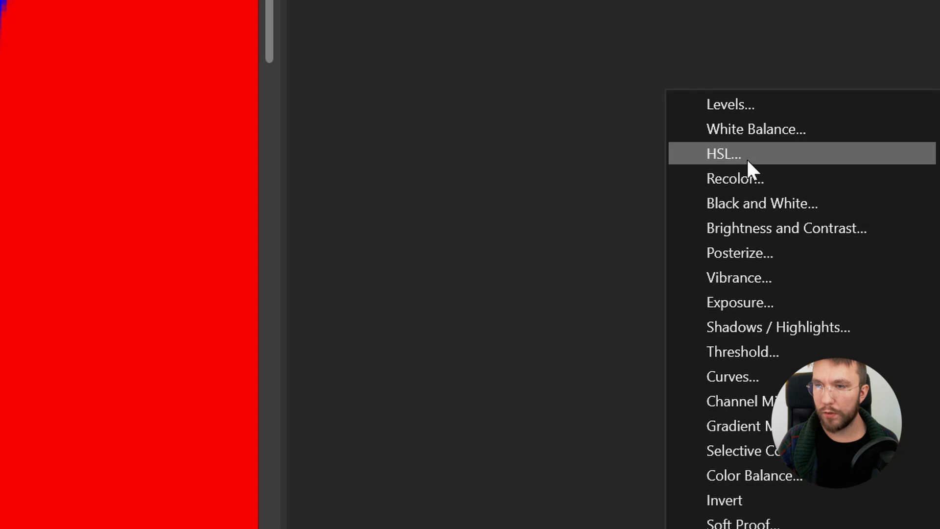
click(746, 157)
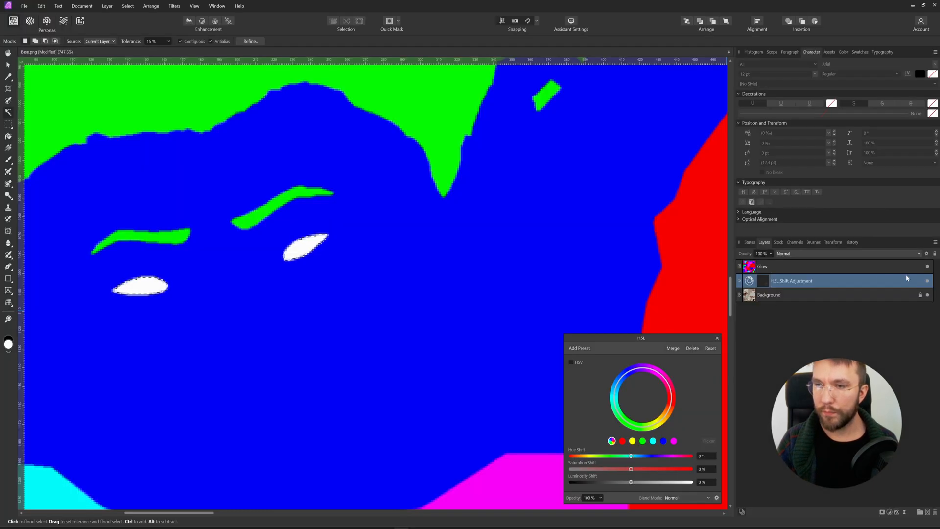
click(928, 268)
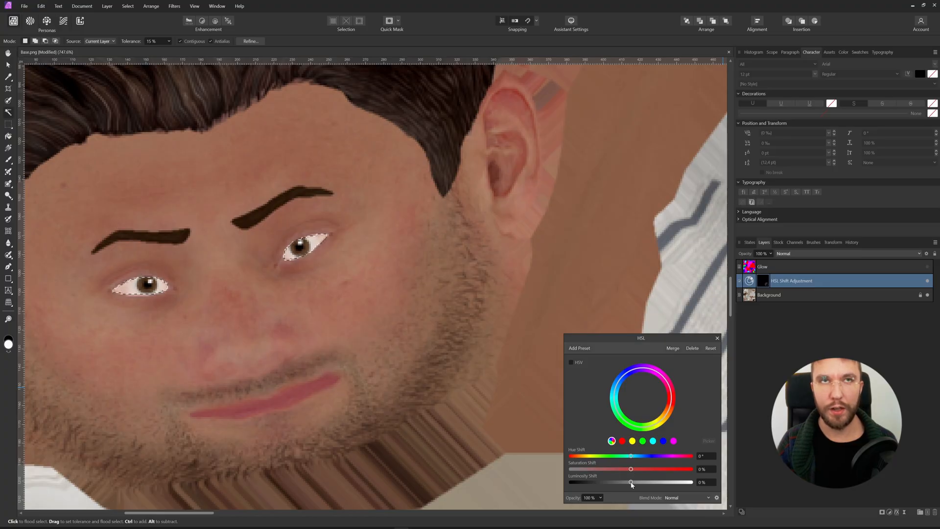
drag(632, 482, 620, 482)
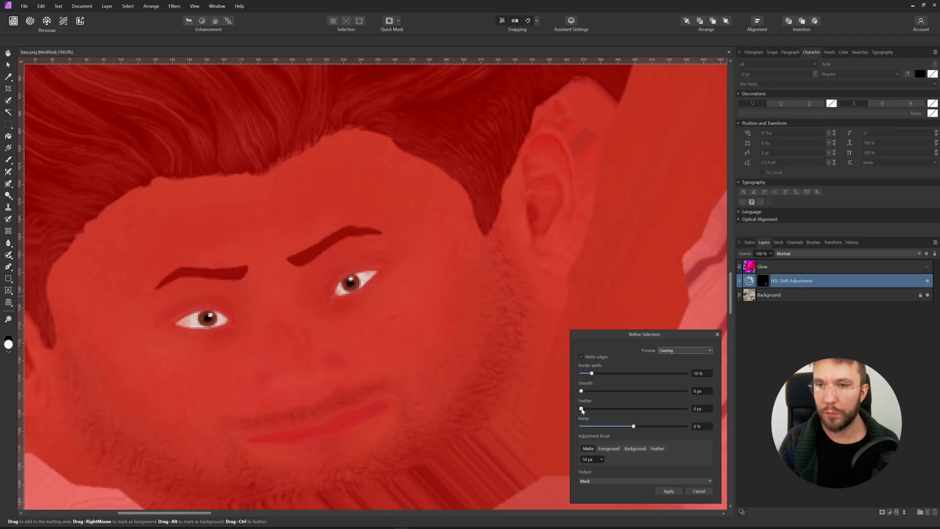
drag(582, 409, 588, 409)
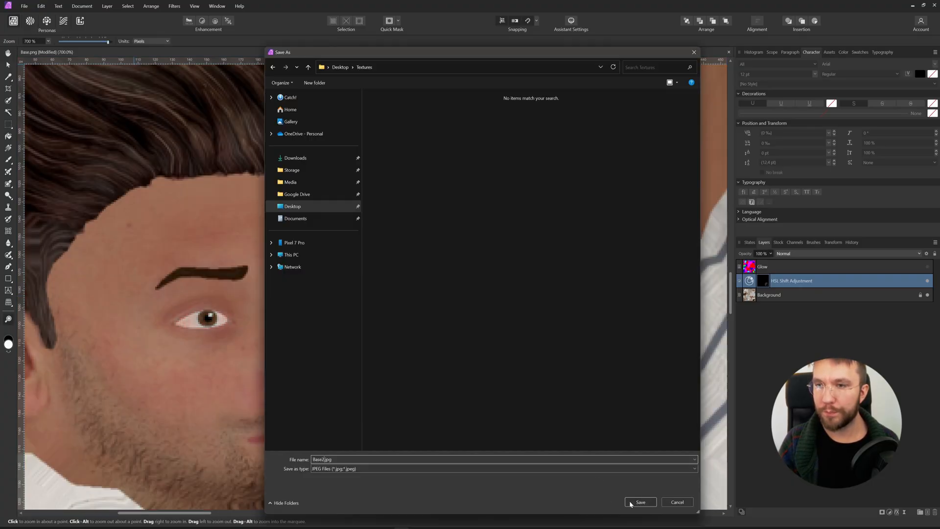
Save the edited texture as Base2.jpg in the Textures folder and load it as the character's Base Color in Character Creator.
click(630, 503)
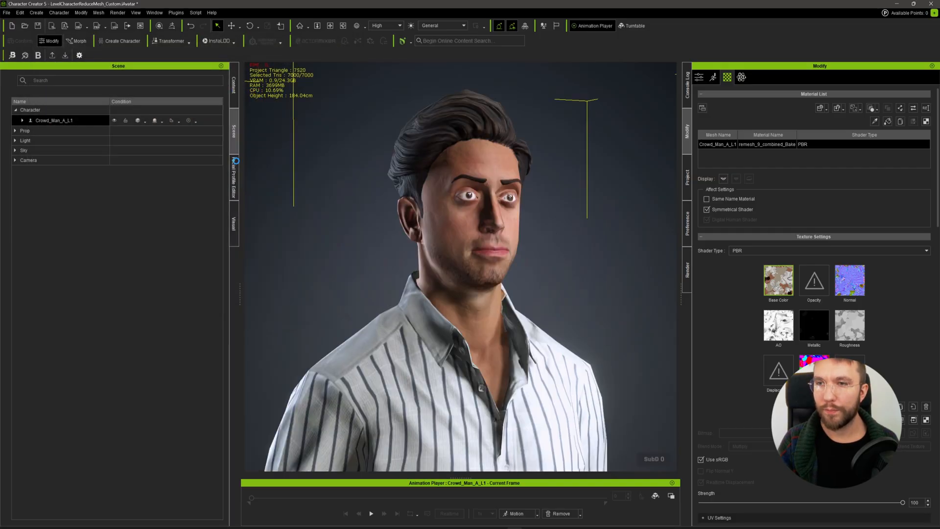
right_drag(552, 284, 499, 307)
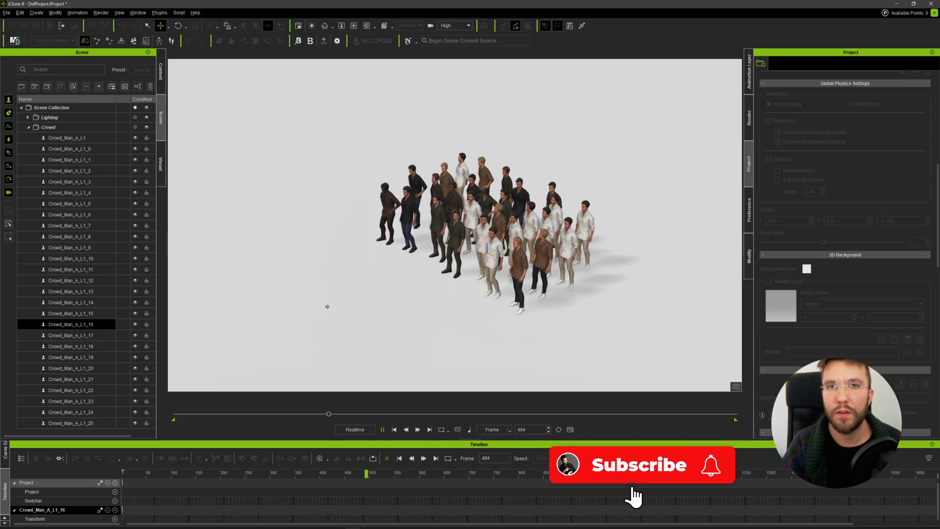
right_drag(355, 312, 571, 274)
scroll(447, 228, up, 5)
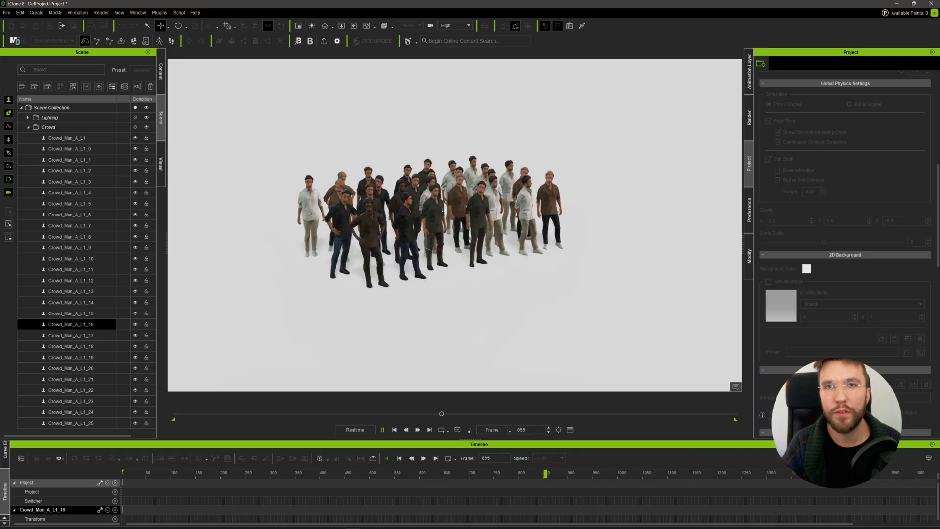